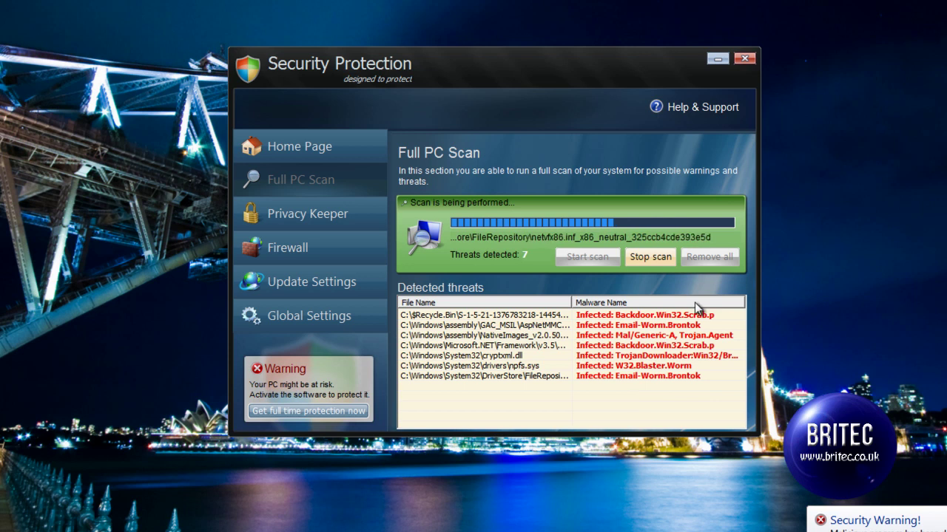
- Review the Global Settings, Update Settings, Firewall, Privacy Keeper and Full PC Scan pages, then return to Home Page
left_click(291, 315)
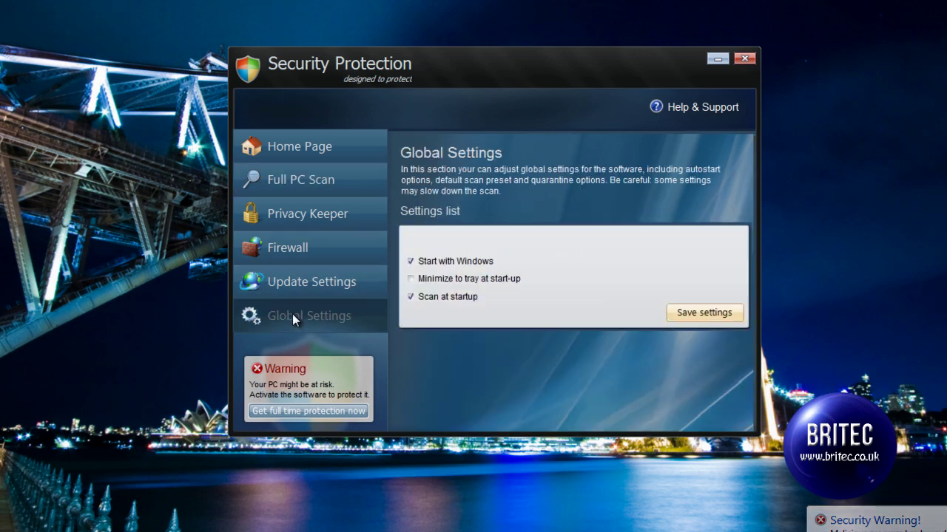
left_click(284, 281)
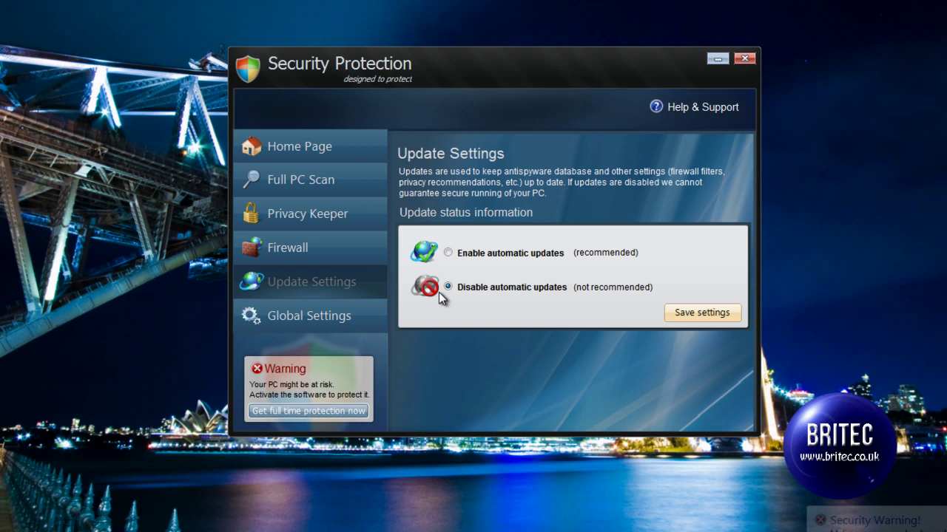
left_click(298, 251)
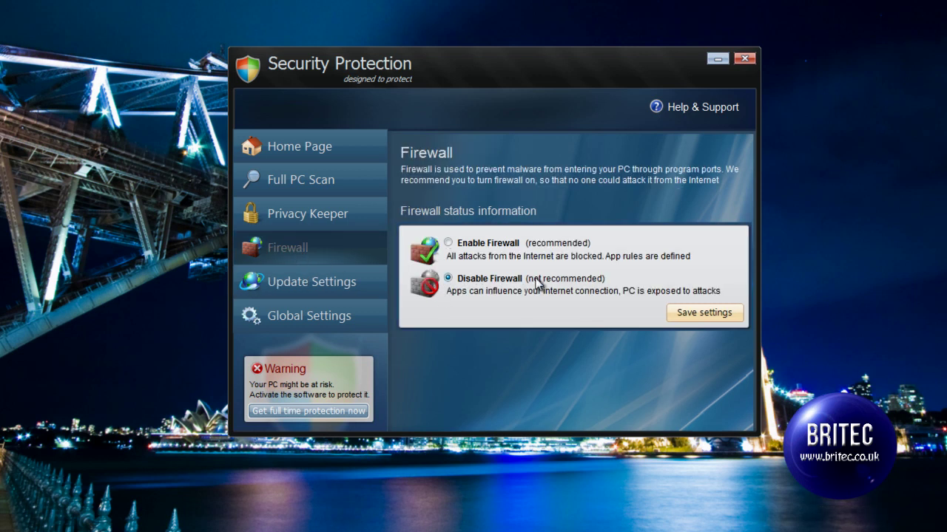
left_click(307, 221)
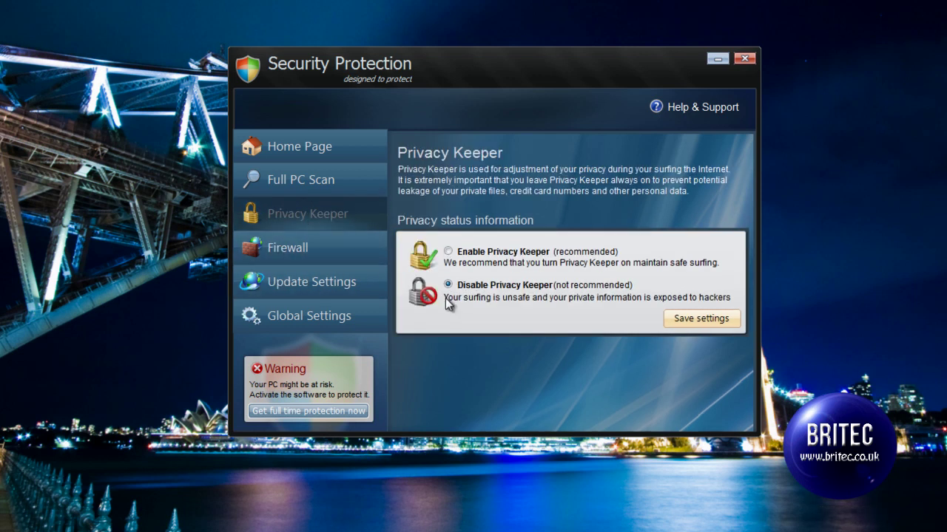
left_click(315, 183)
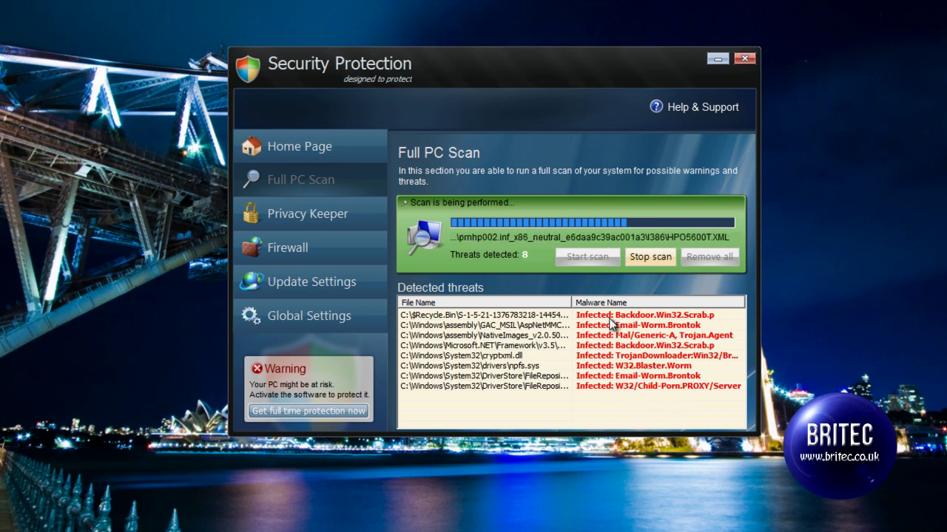
left_click(273, 146)
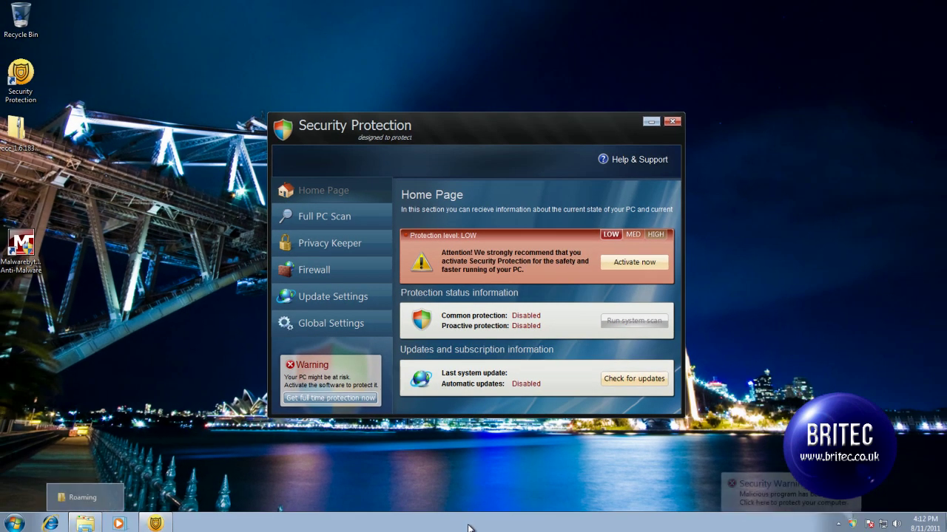
right_click(469, 528)
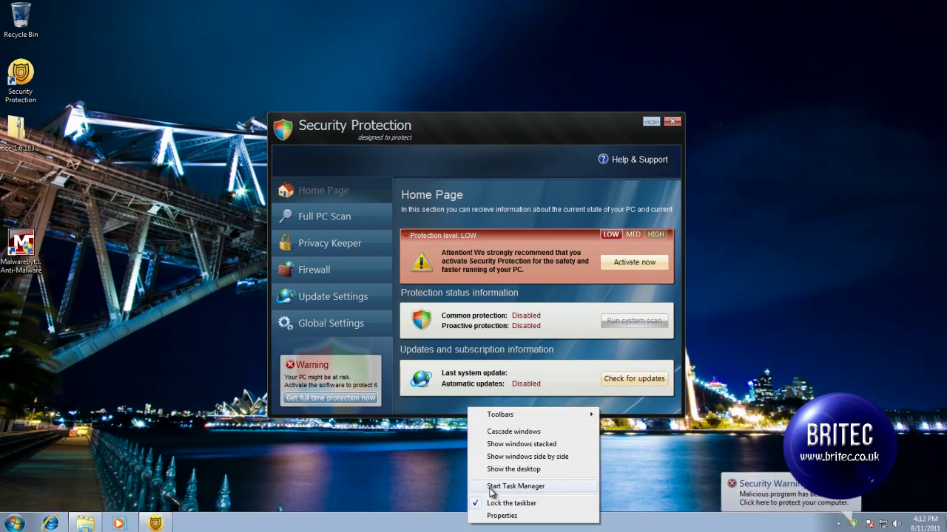
left_click(536, 488)
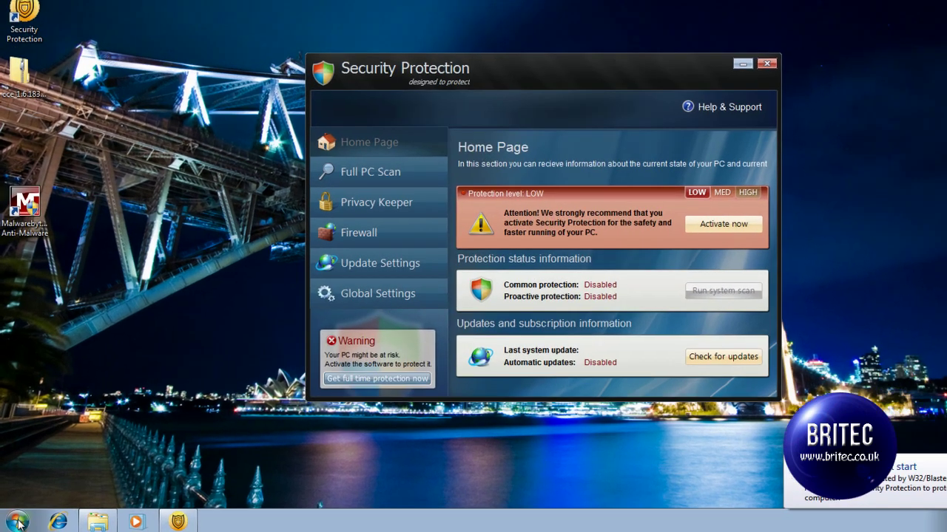
left_click(15, 524)
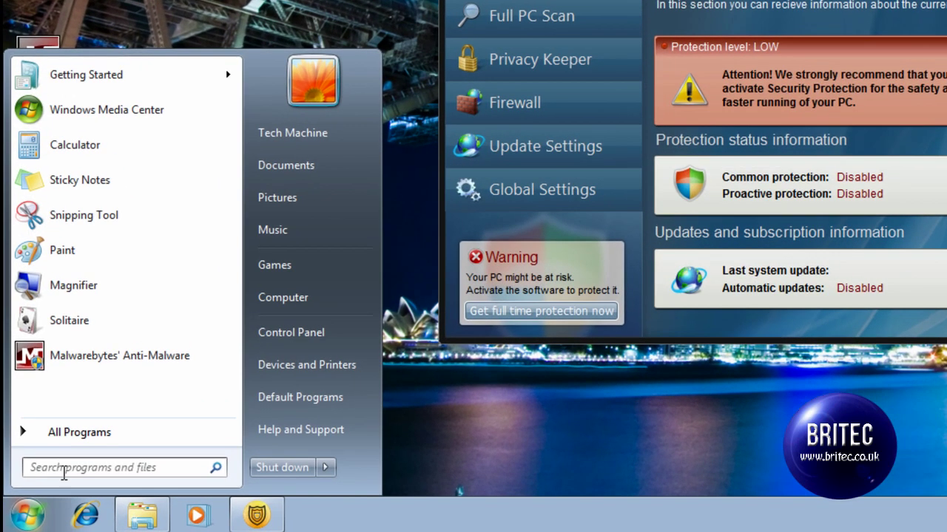
type("cmd")
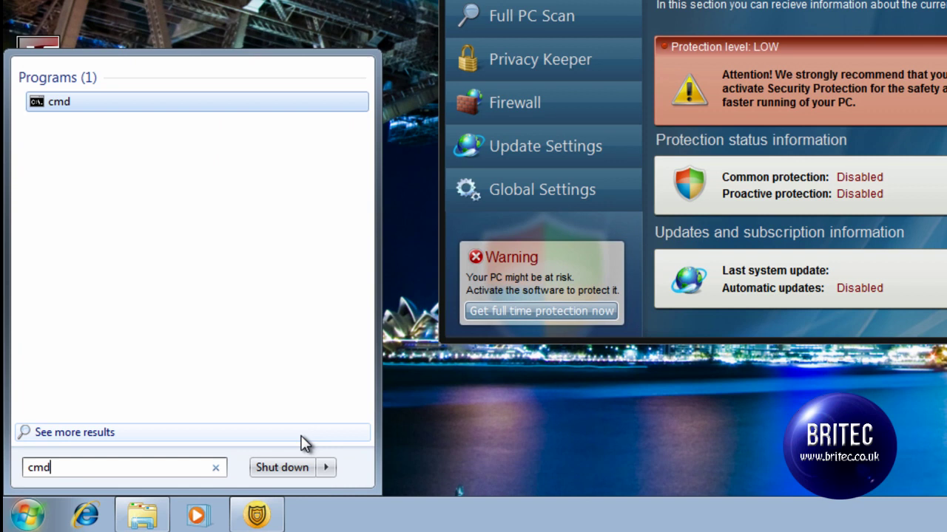
left_click(58, 104)
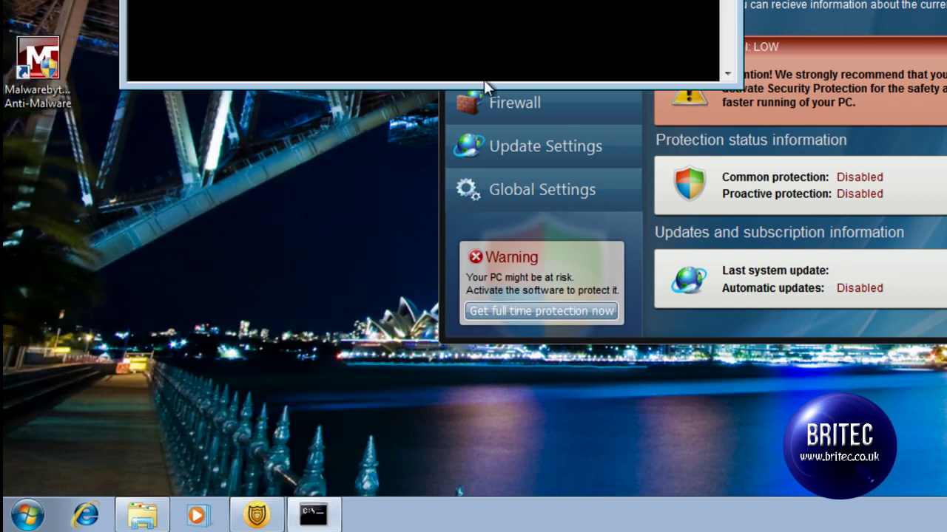
left_click(30, 518)
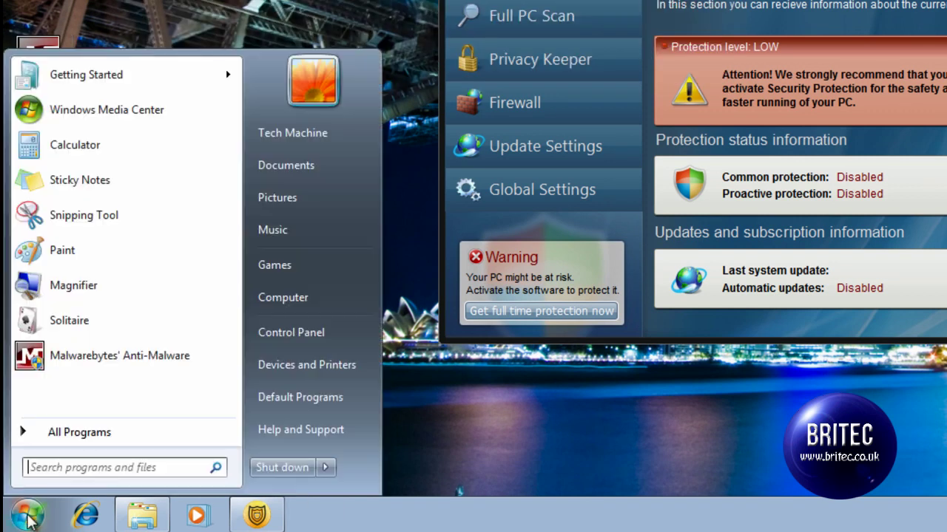
left_click(500, 444)
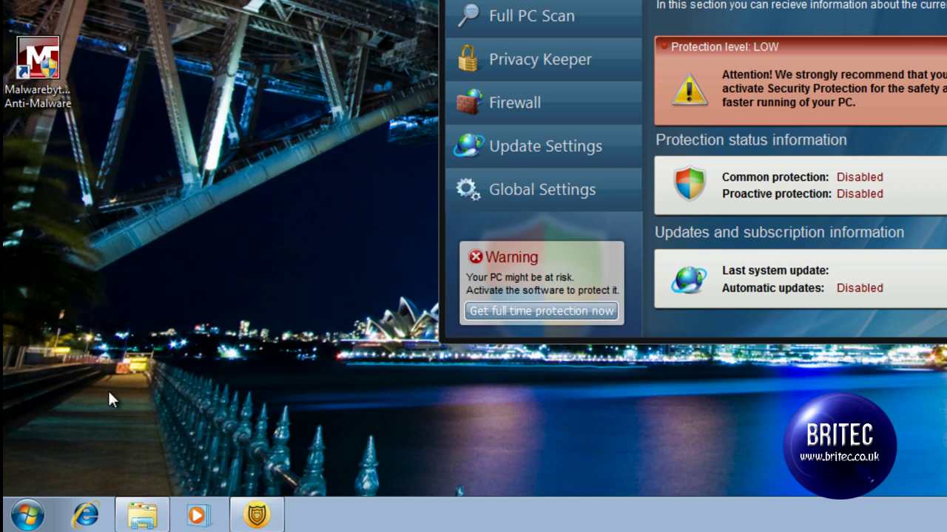
left_click(85, 516)
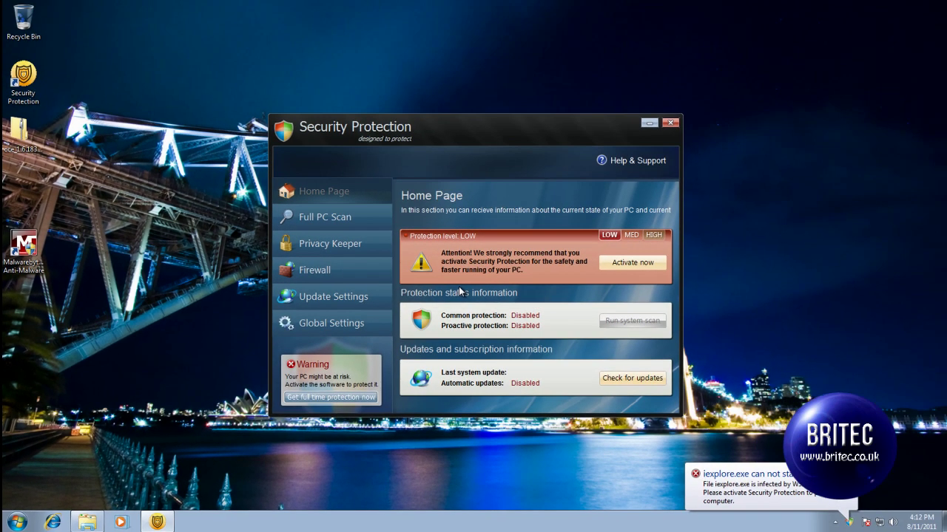
- Copy the full defender.exe target path from the Security Protection shortcut's Properties
left_click(22, 79)
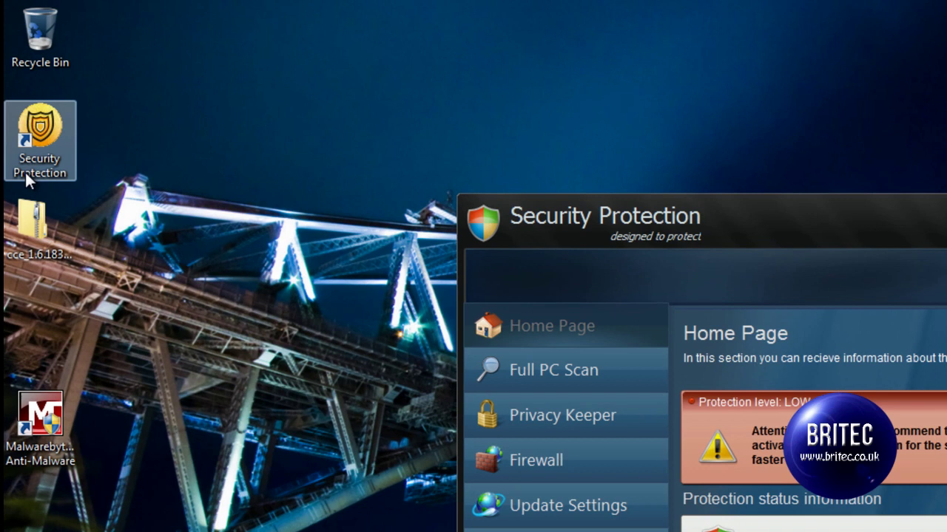
right_click(43, 133)
left_click(148, 477)
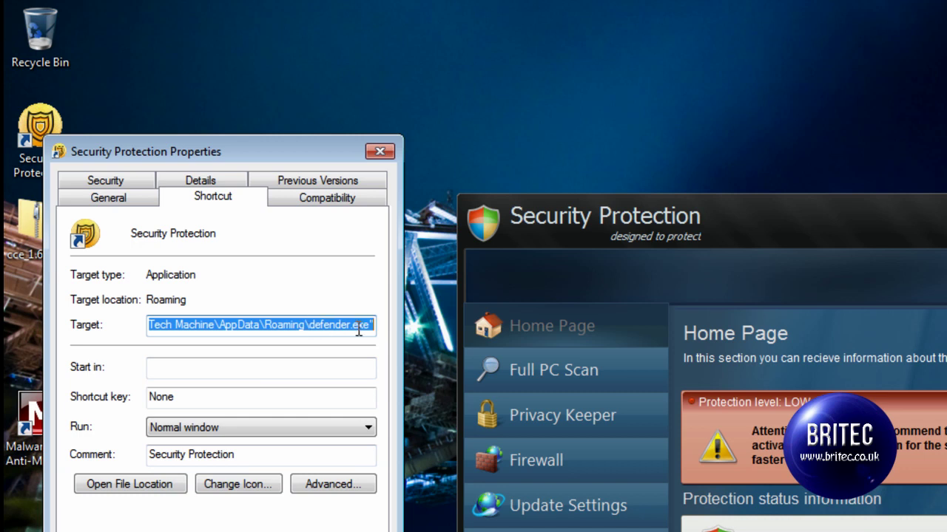
left_click(309, 327)
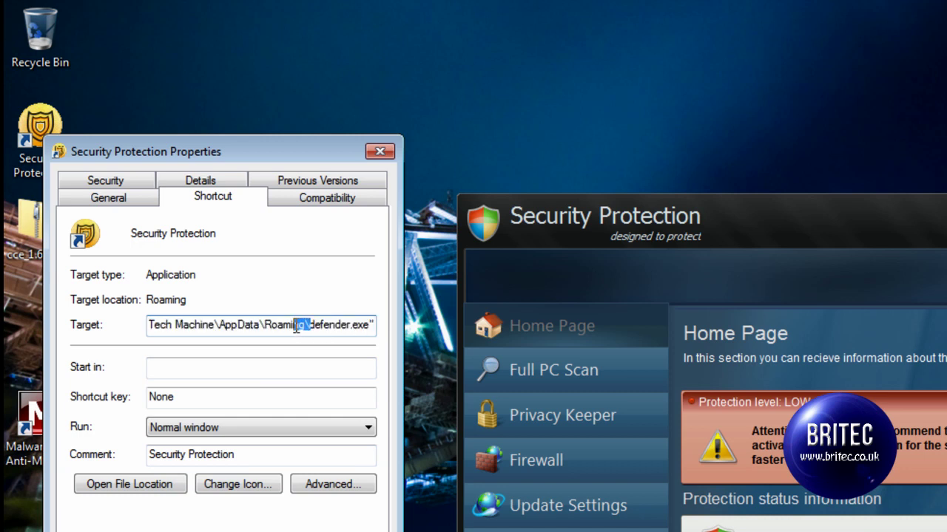
left_click_drag(306, 325, 124, 323)
right_click(161, 326)
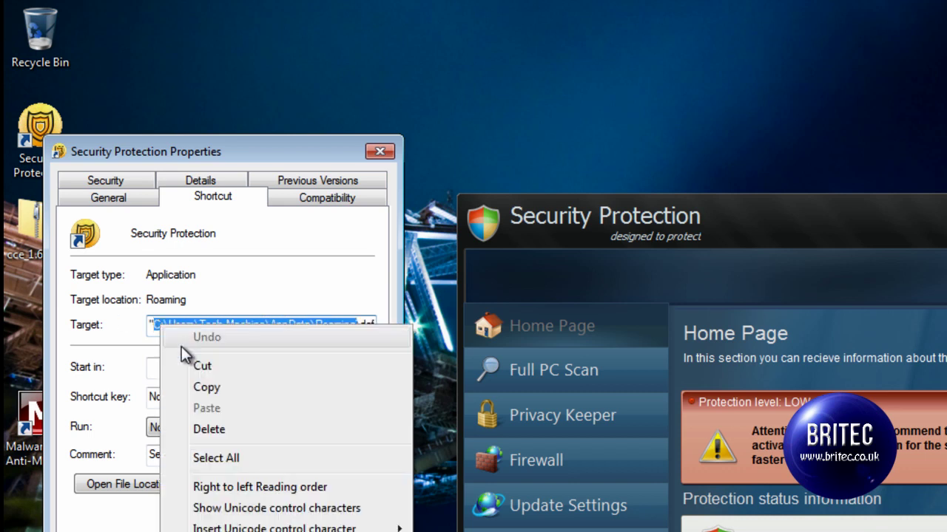
left_click(193, 387)
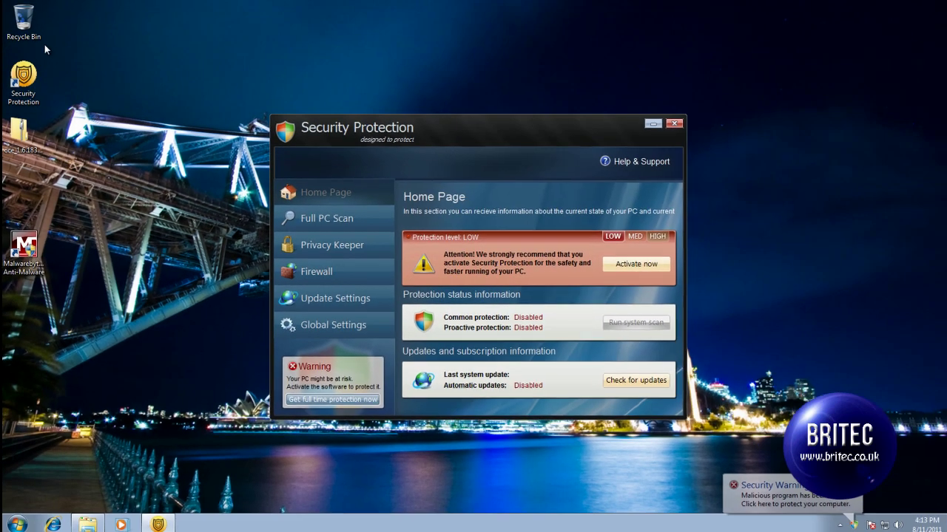
- Open Computer and go to the View tab of Folder and search options
left_click(23, 523)
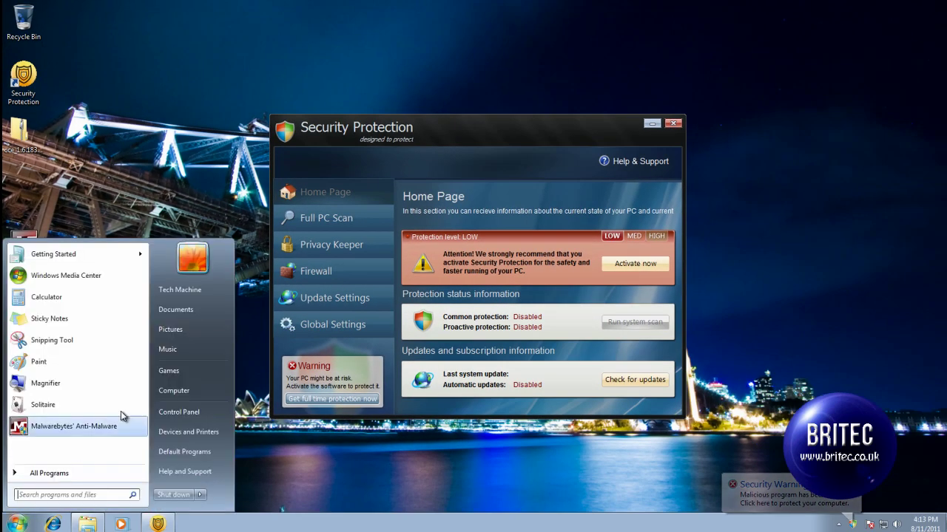
left_click(184, 392)
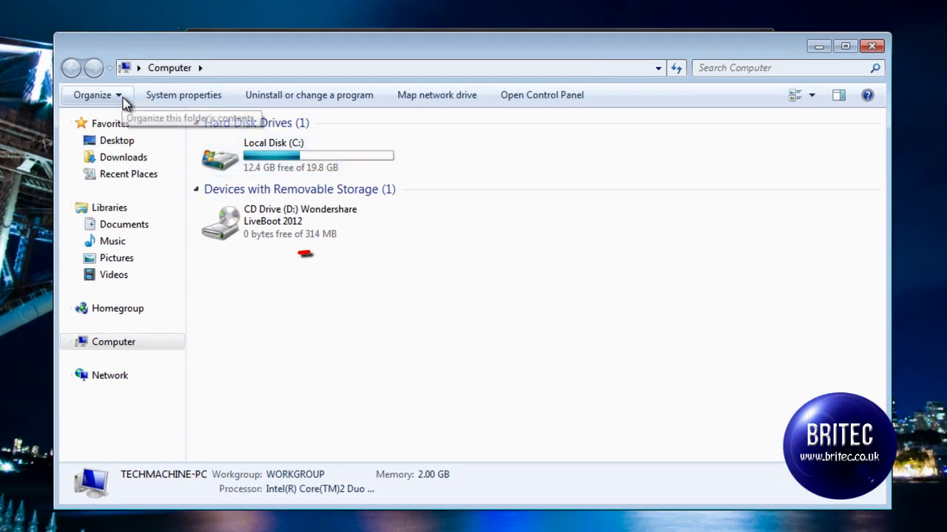
left_click(122, 98)
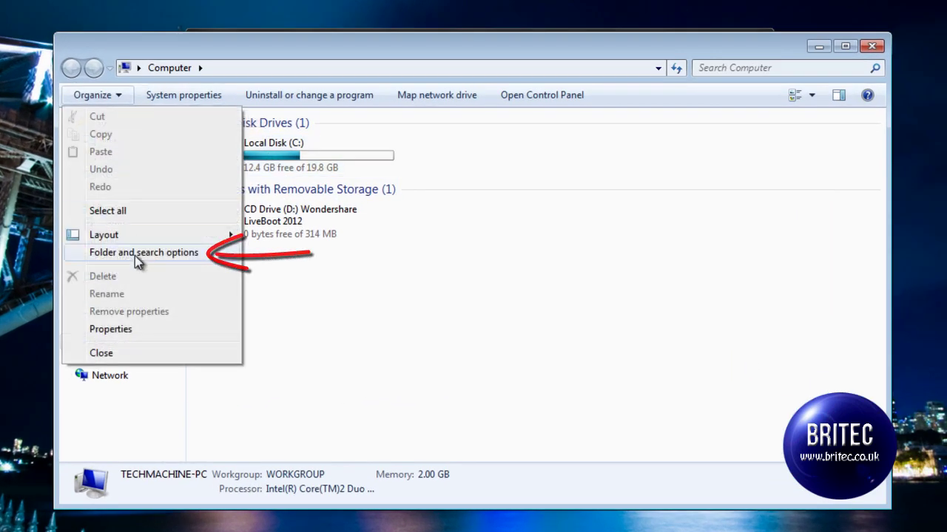
left_click(135, 255)
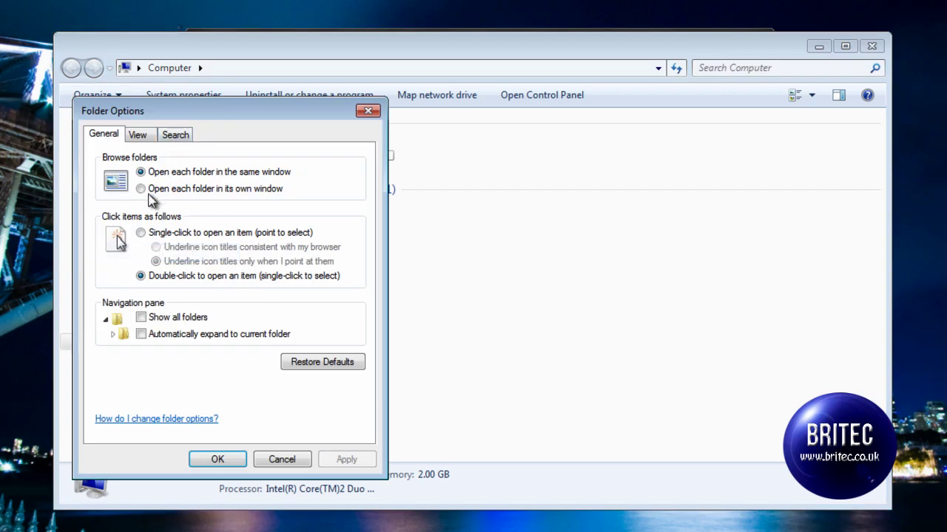
left_click(137, 135)
- Show hidden files, protected operating system files and known file extensions, then apply with OK
left_click(137, 357)
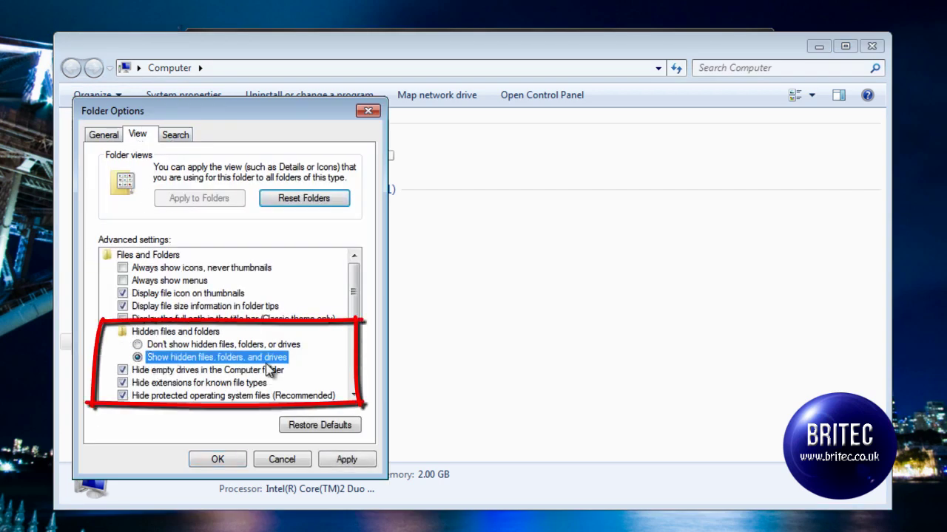
left_click(123, 396)
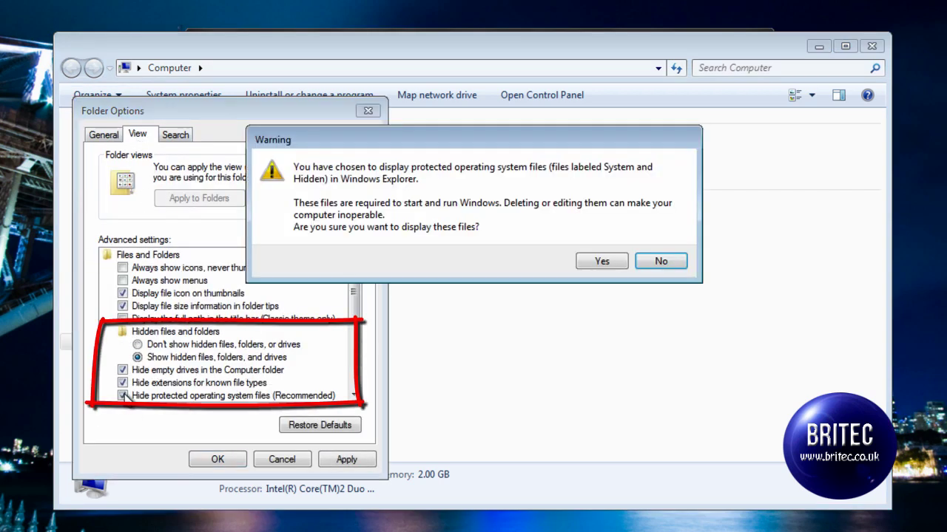
left_click(601, 261)
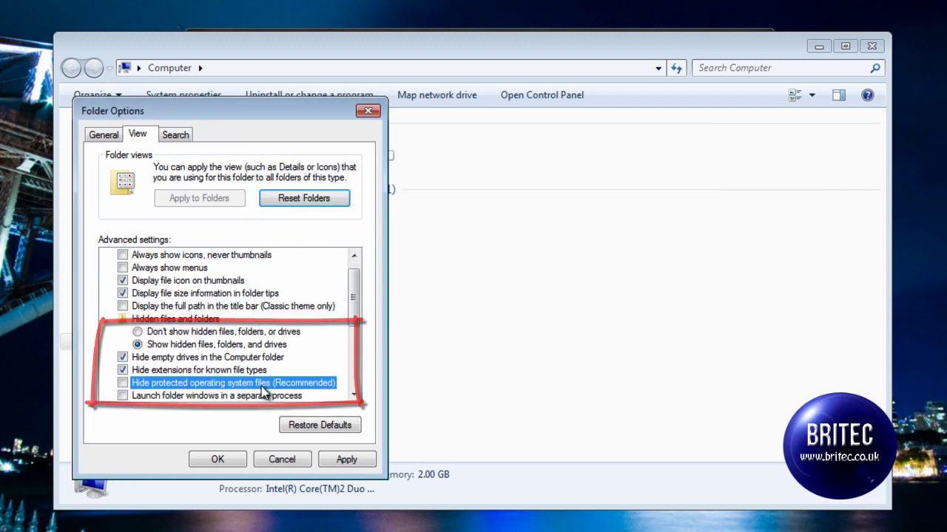
left_click(208, 373)
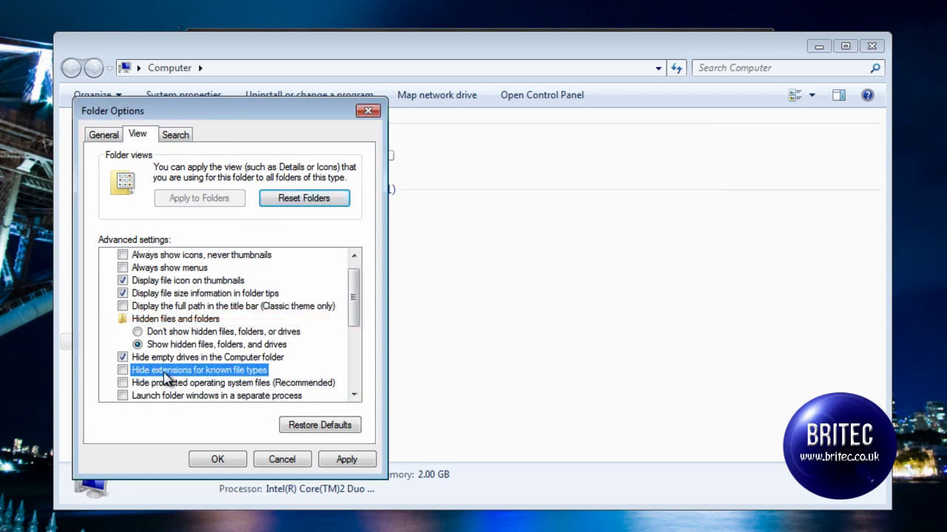
left_click(230, 462)
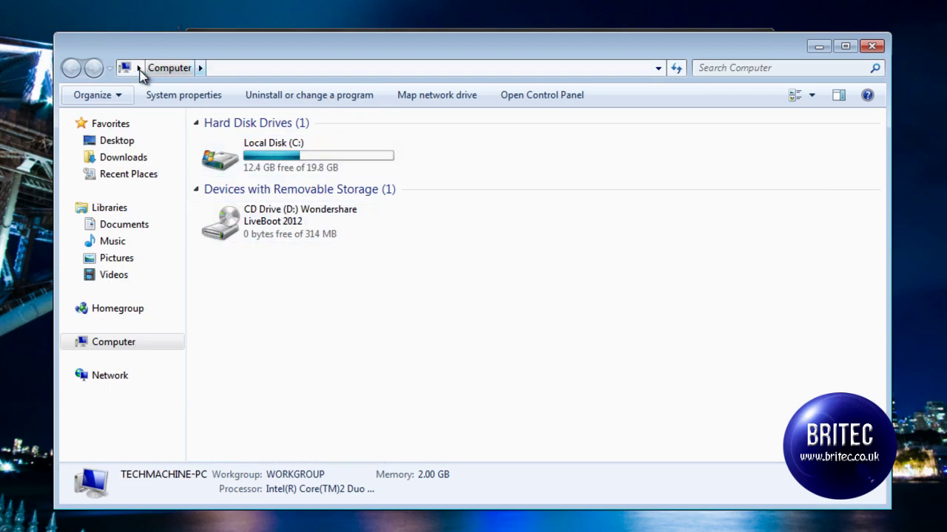
- Go to the AppData\Roaming folder by pasting the copied path into the address bar
left_click(168, 69)
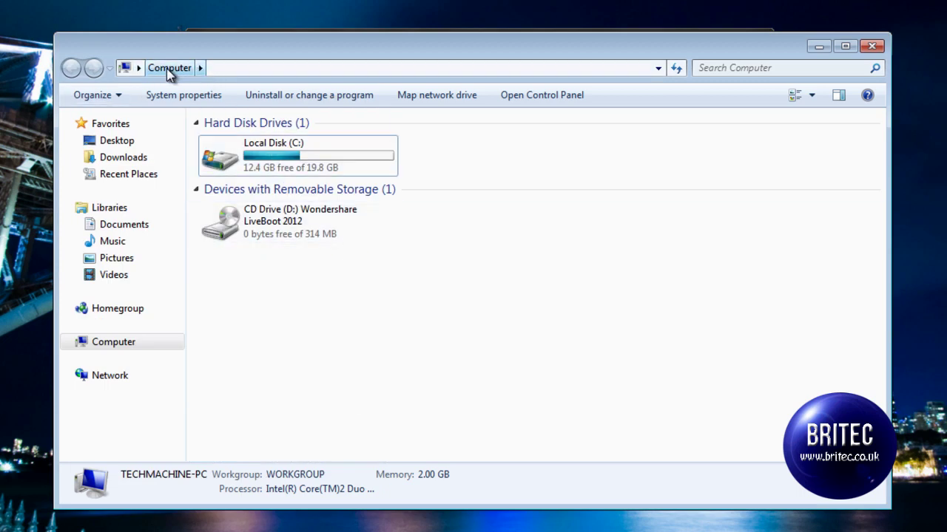
right_click(169, 69)
left_click(127, 69)
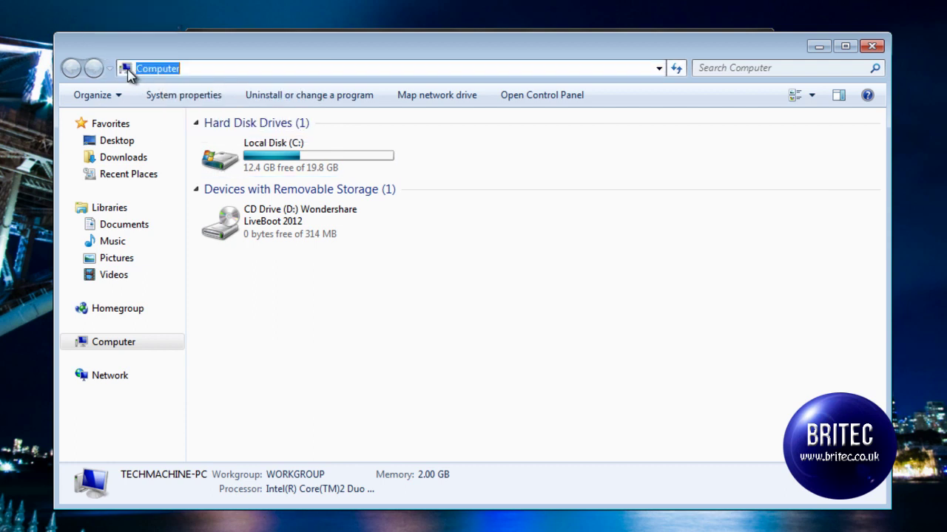
right_click(165, 68)
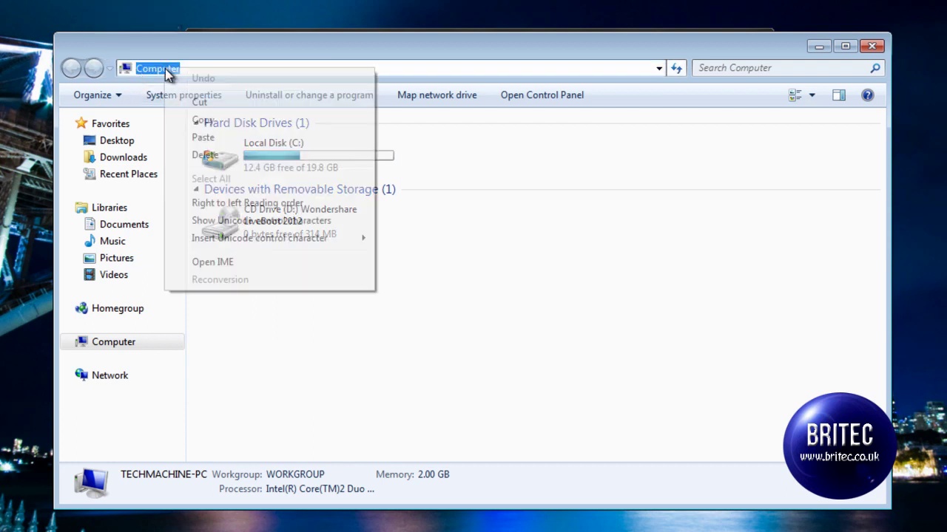
left_click(206, 136)
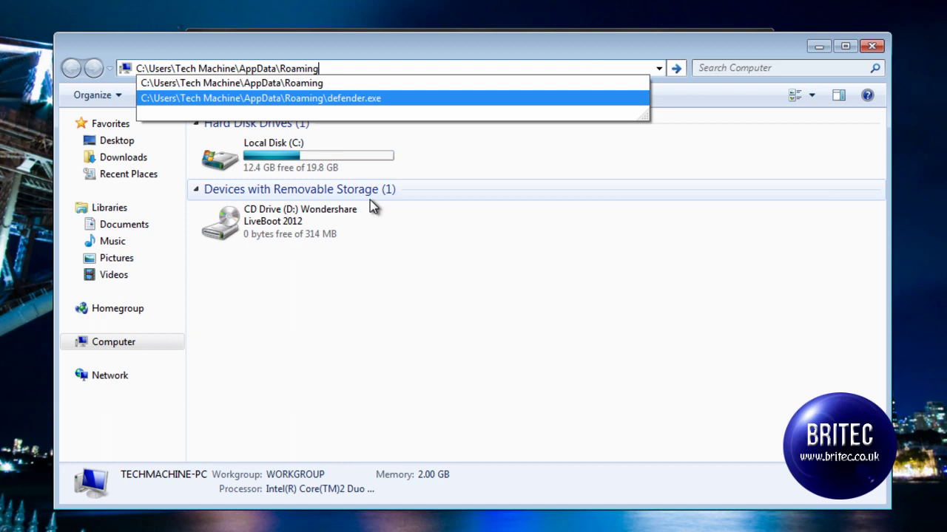
key("Return")
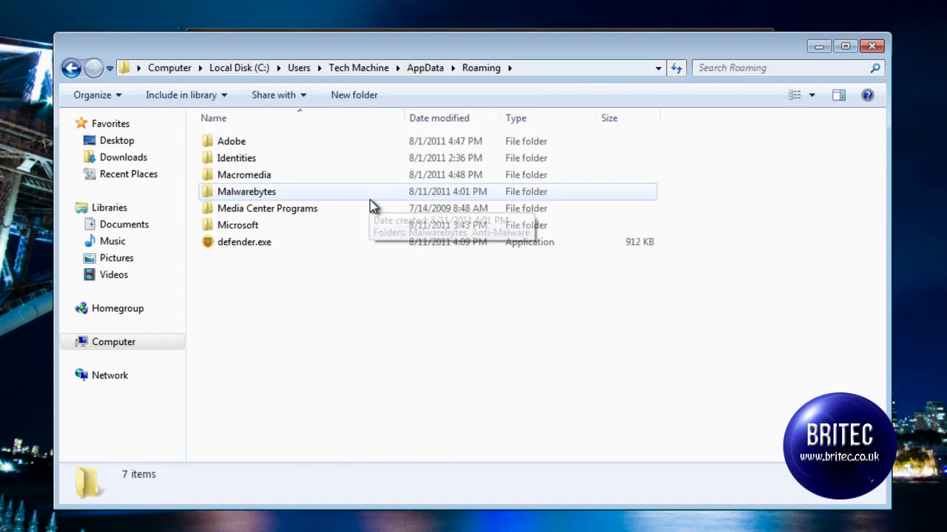
- Start renaming defender.exe, then cancel, leaving its name unchanged
right_click(262, 244)
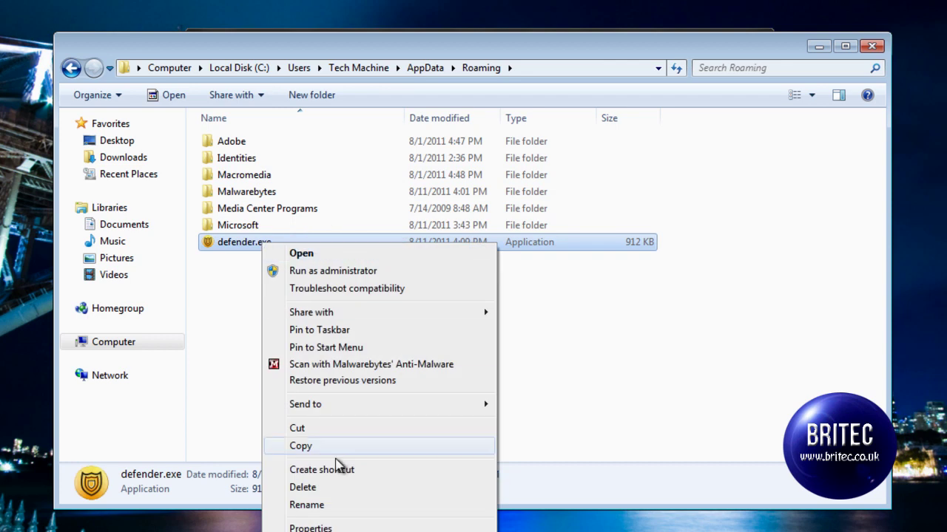
left_click(347, 504)
left_click_drag(278, 243, 156, 233)
left_click(269, 272)
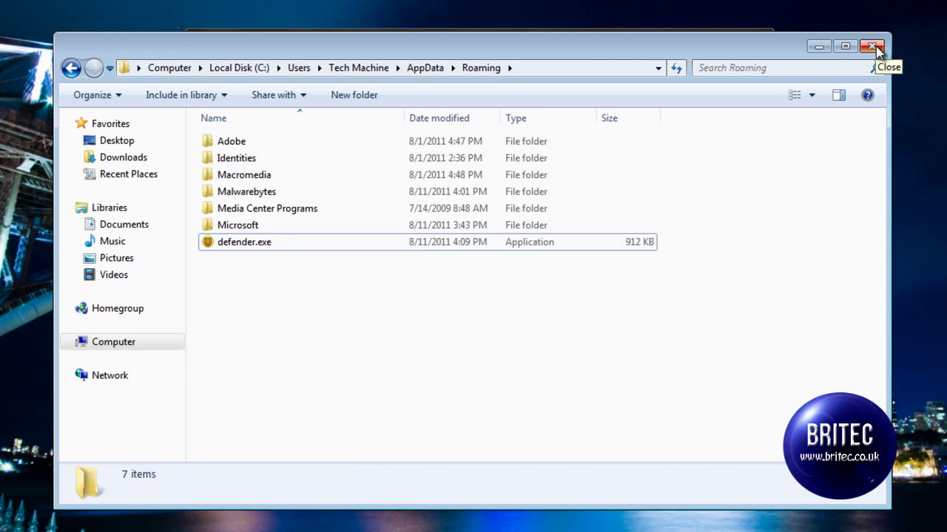
- Browse from Computer through Local Disk (C:) and Windows into System32, bringing taskmgr.exe into view
left_click(71, 67)
double_click(284, 165)
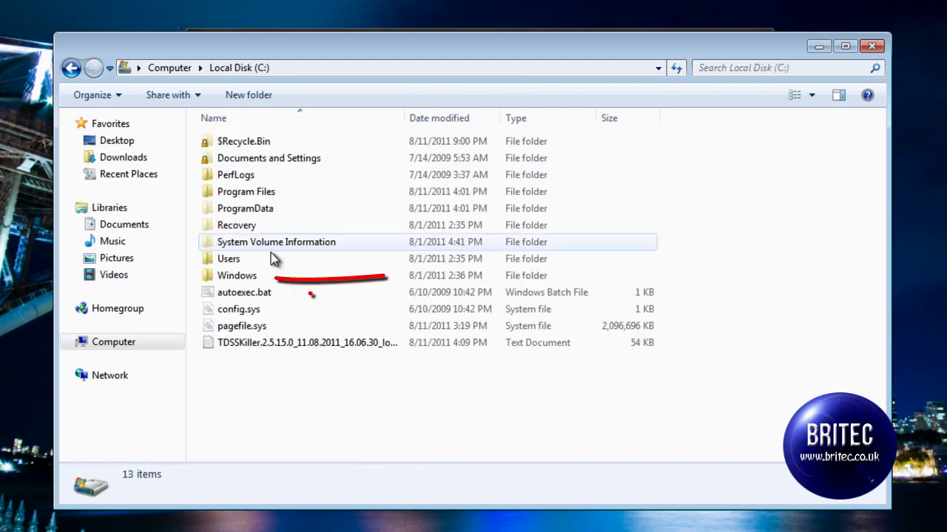
double_click(237, 276)
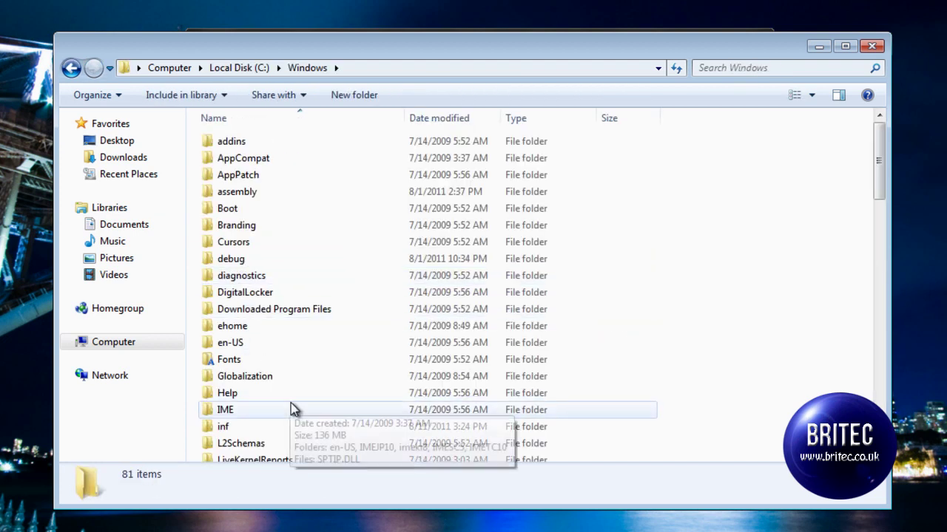
scroll(291, 401, "down", 2)
scroll(290, 397, "down", 8)
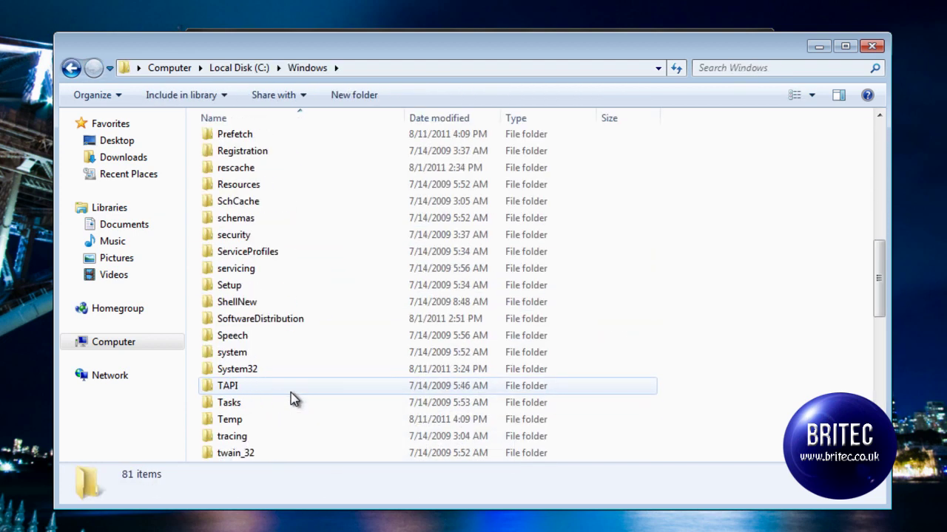
scroll(248, 455, "down", 4)
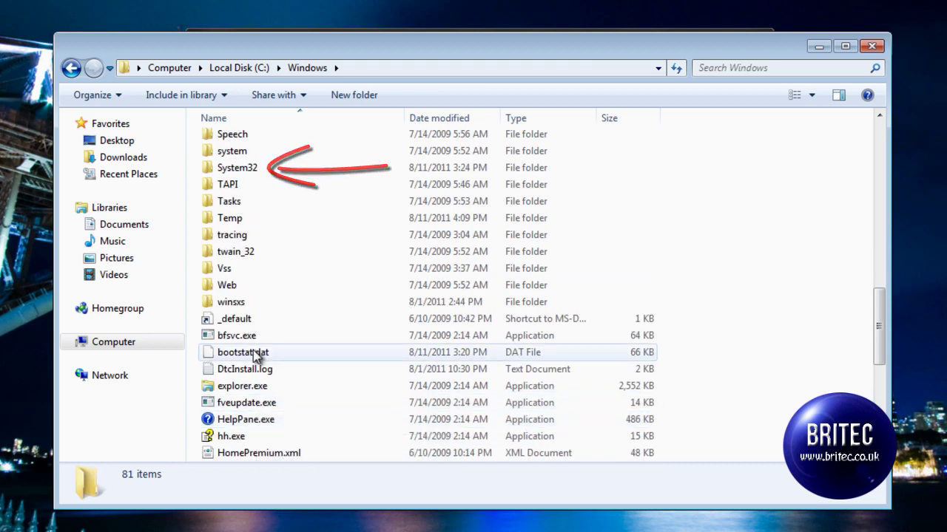
double_click(251, 170)
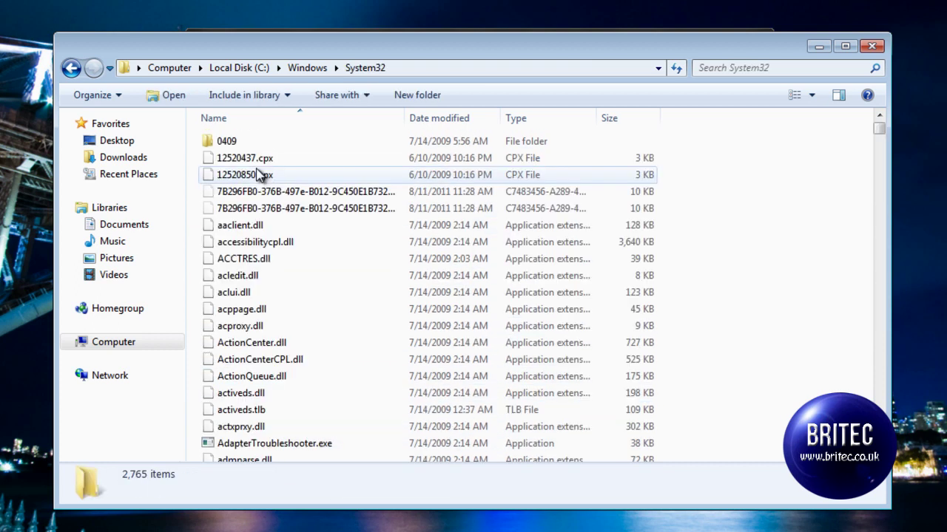
left_click_drag(873, 134, 884, 391)
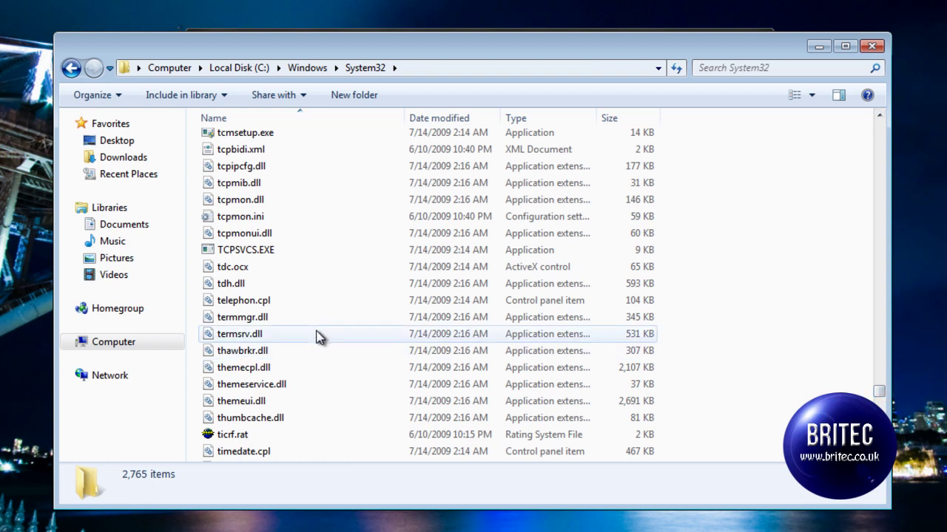
scroll(318, 332, "up", 3)
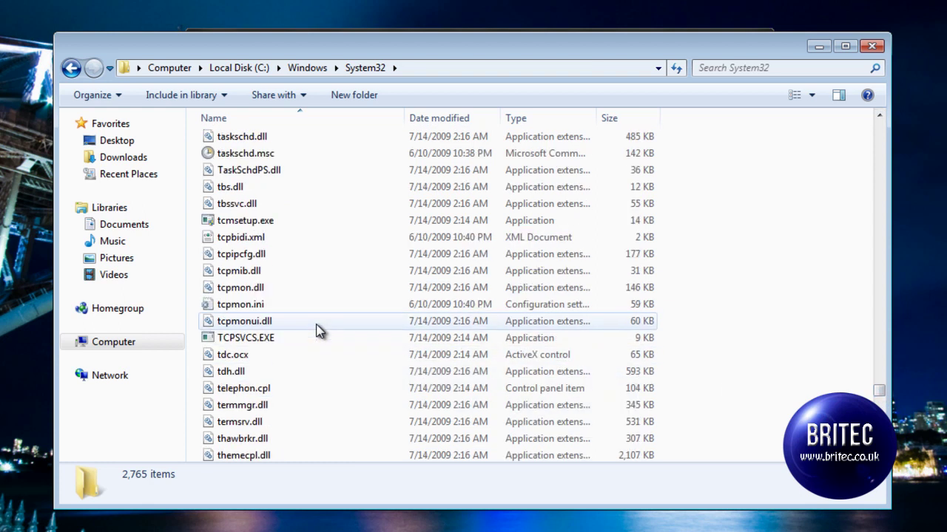
scroll(318, 329, "up", 1)
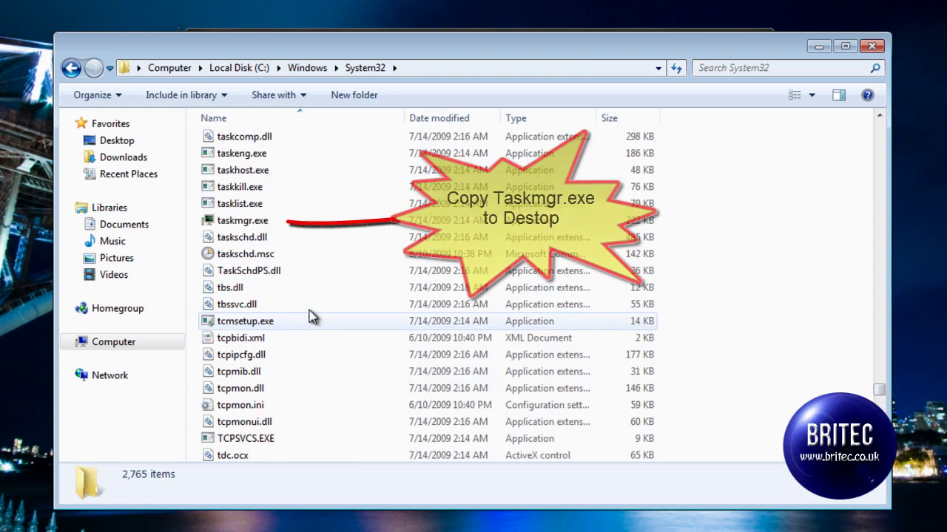
- Copy taskmgr.exe from System32 and paste it onto the desktop
left_click(237, 222)
right_click(238, 227)
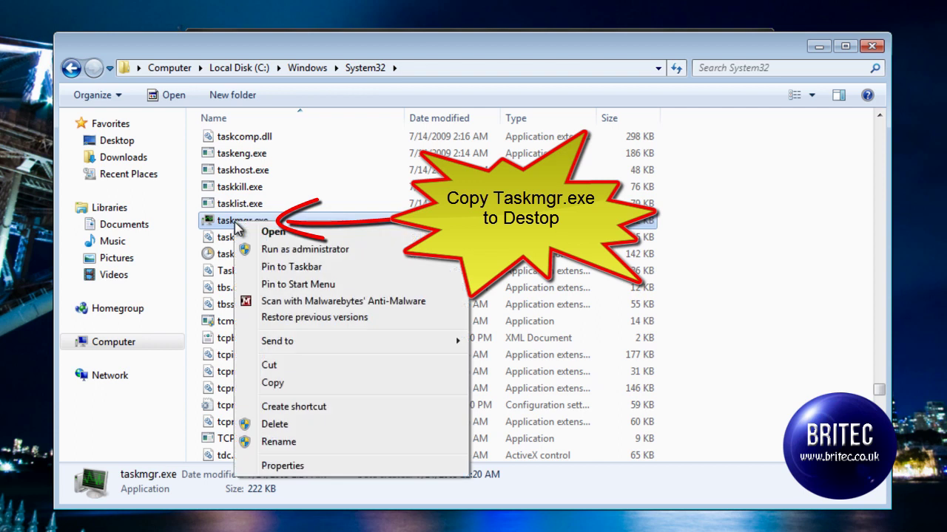
left_click(300, 387)
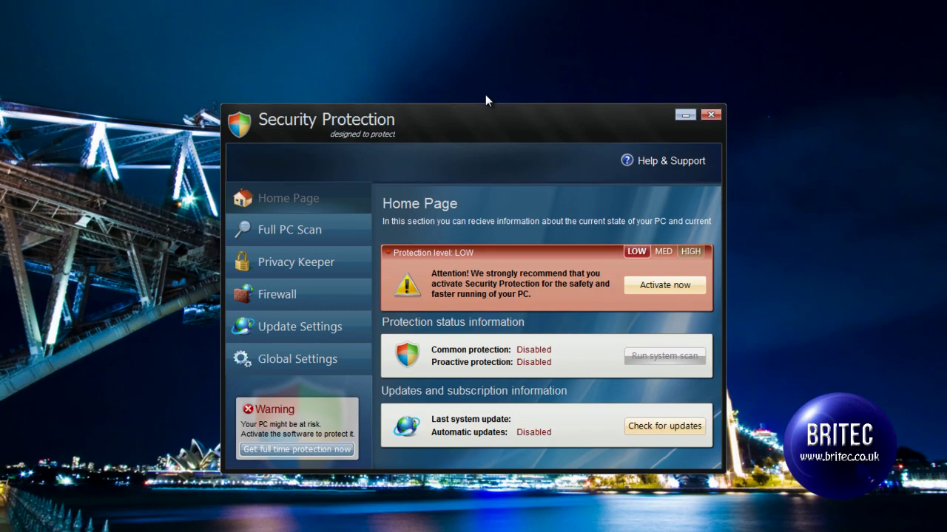
right_click(452, 37)
left_click(482, 94)
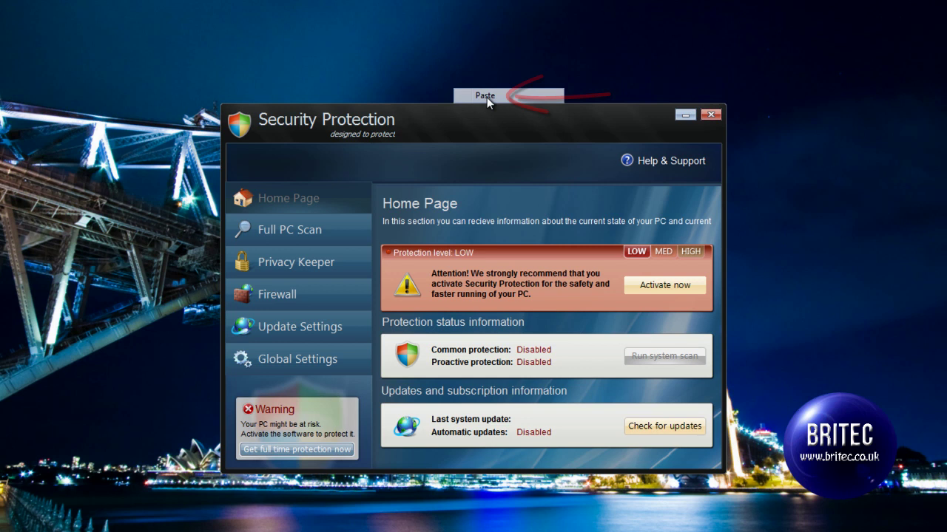
- Reposition the desktop taskmgr.exe copy, try running it, then start renaming it to explorer.exe
left_click_drag(528, 114, 528, 206)
left_click_drag(457, 54, 456, 142)
double_click(443, 46)
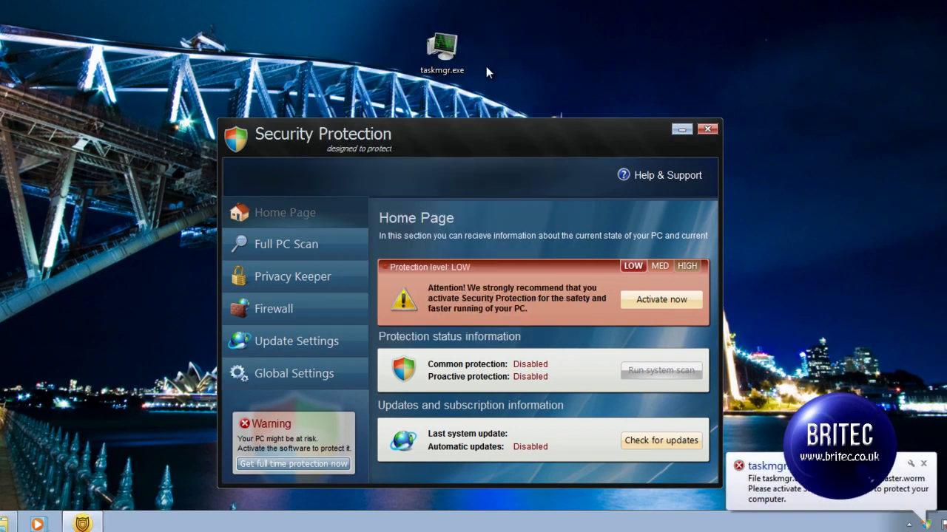
right_click(454, 71)
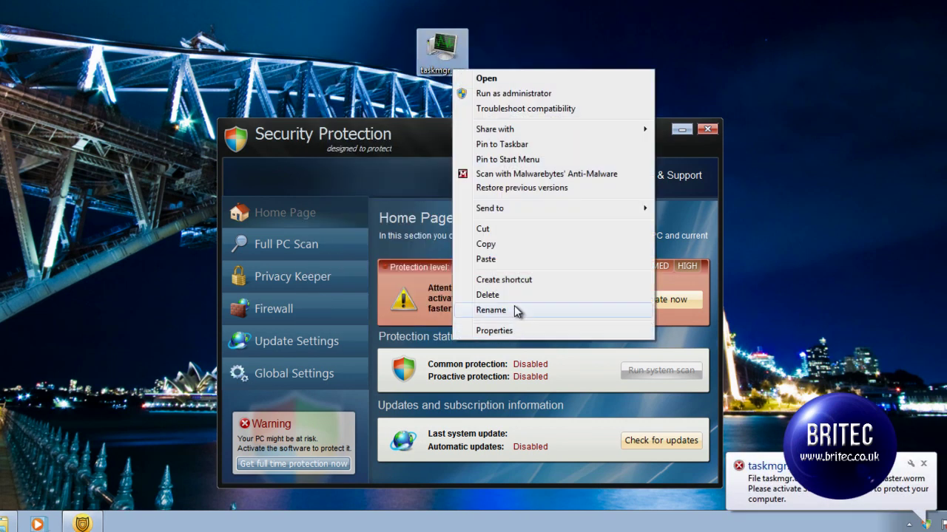
left_click(516, 311)
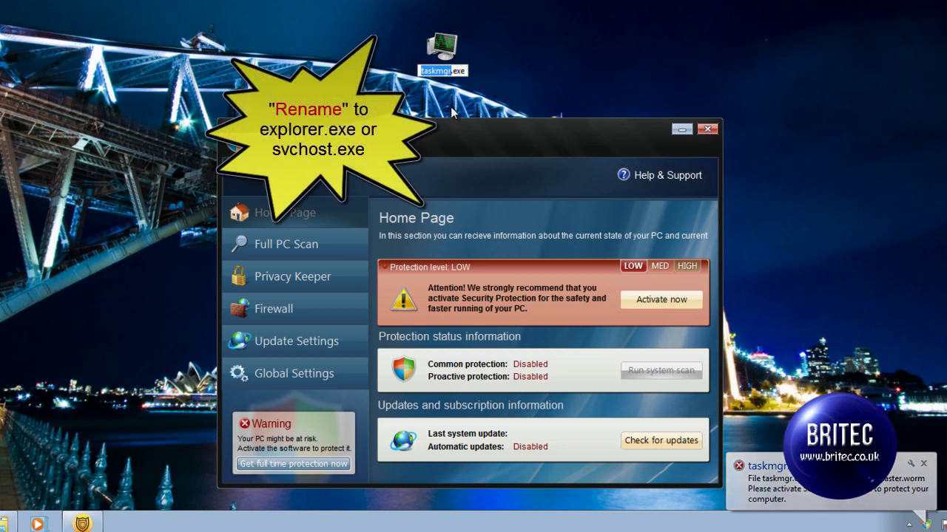
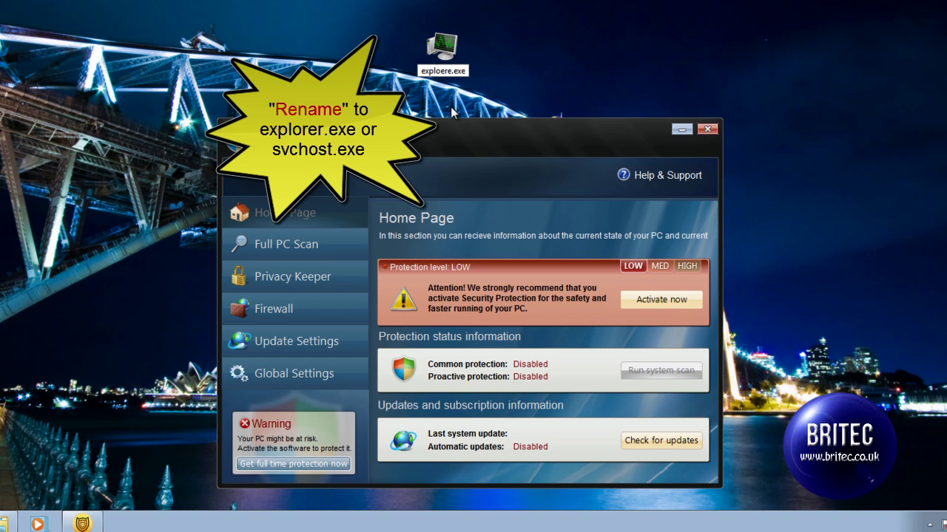
- Correct the desktop file name from exploere.exe to explorer.exe
key("BackSpace")
key("BackSpace")
key("BackSpace")
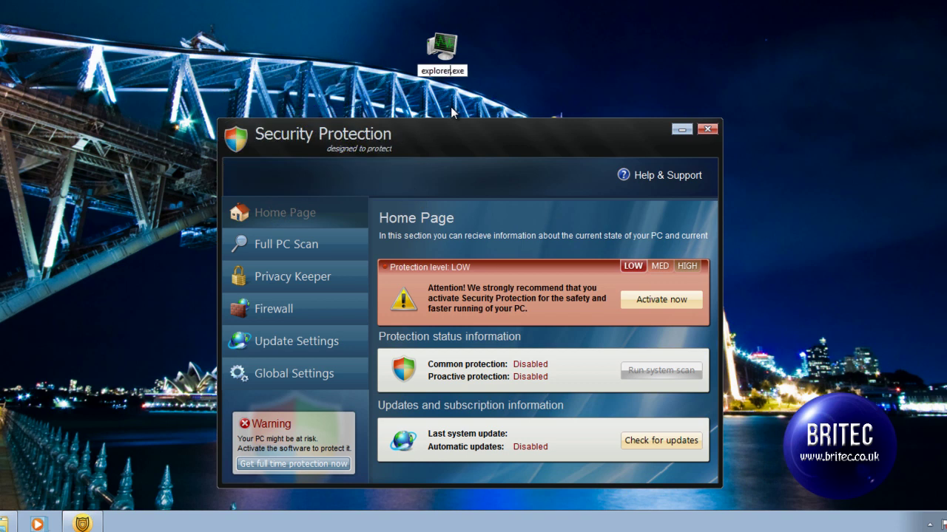
key("Return")
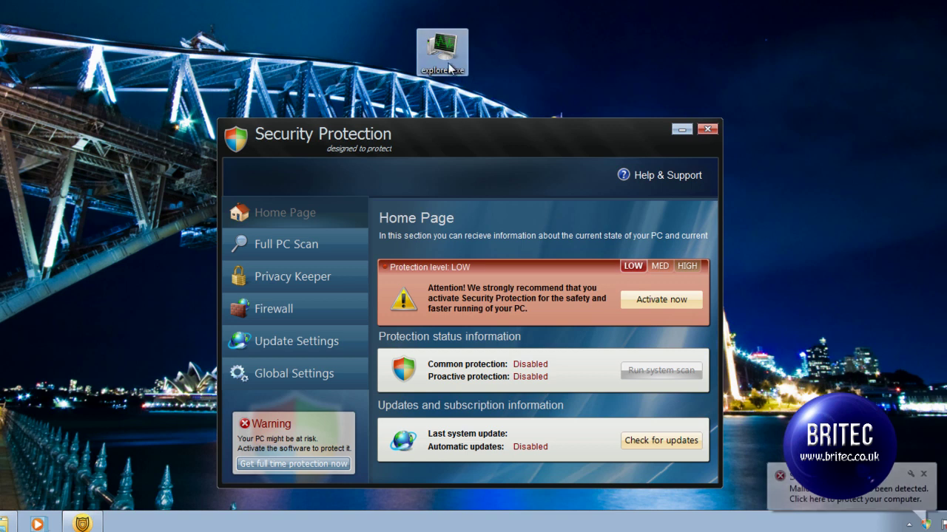
- End the defender.exe process in Task Manager, confirming the prompt, then close Task Manager
double_click(445, 48)
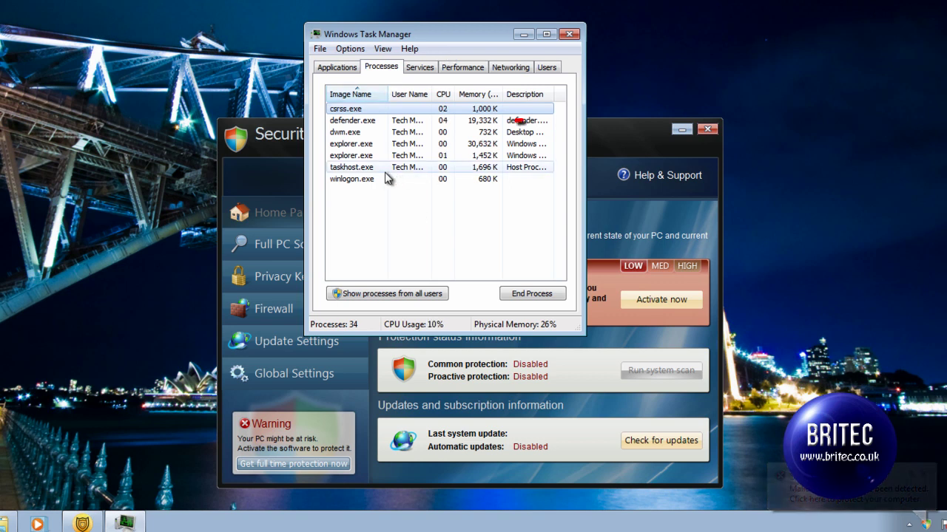
left_click(354, 121)
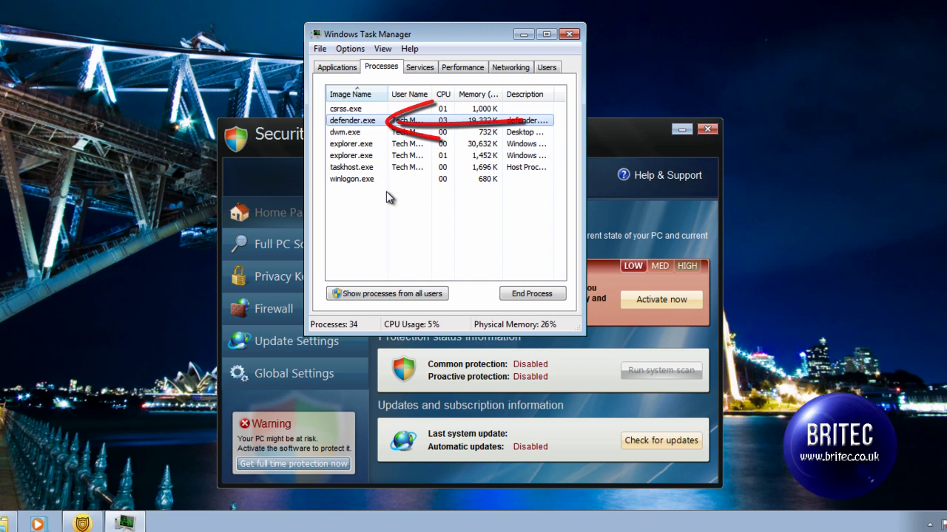
left_click(523, 295)
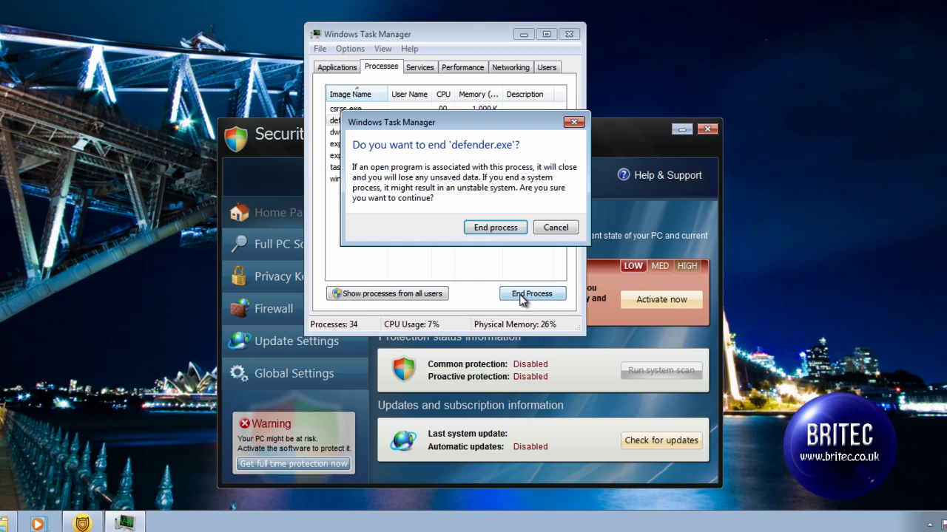
left_click(495, 228)
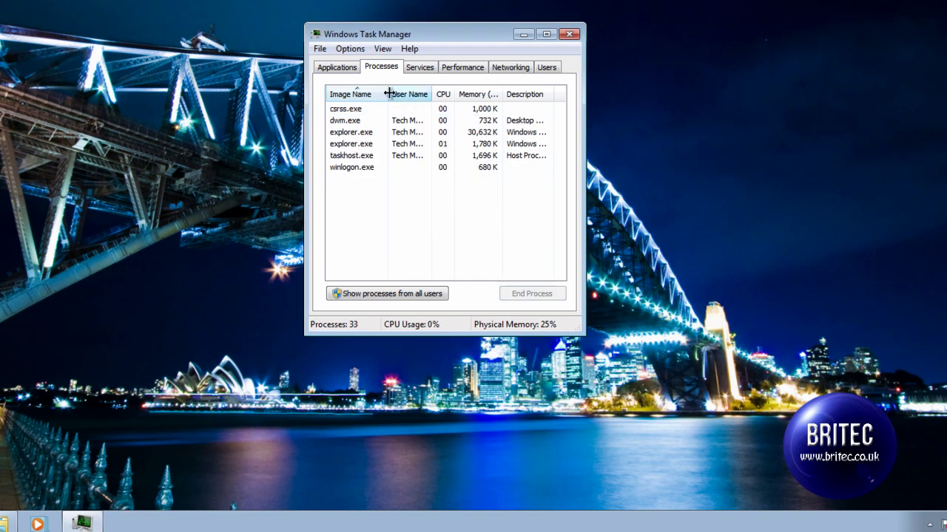
left_click(334, 68)
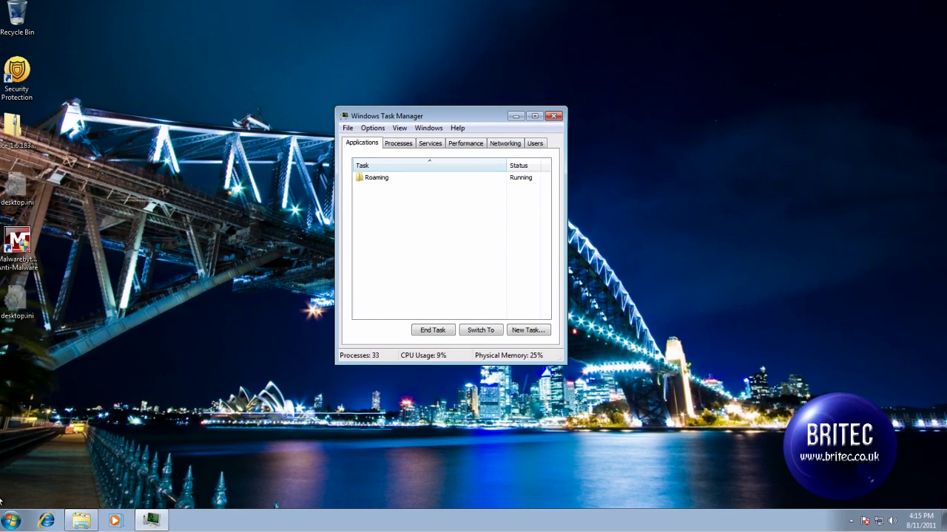
key("super")
left_click(552, 121)
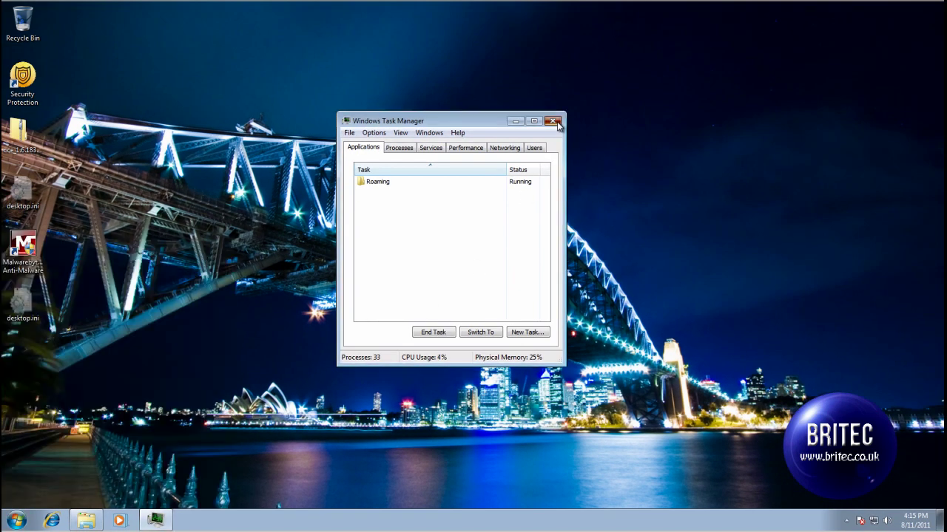
- Browse from Computer to C:\Users\<user>\AppData\Roaming
left_click(16, 520)
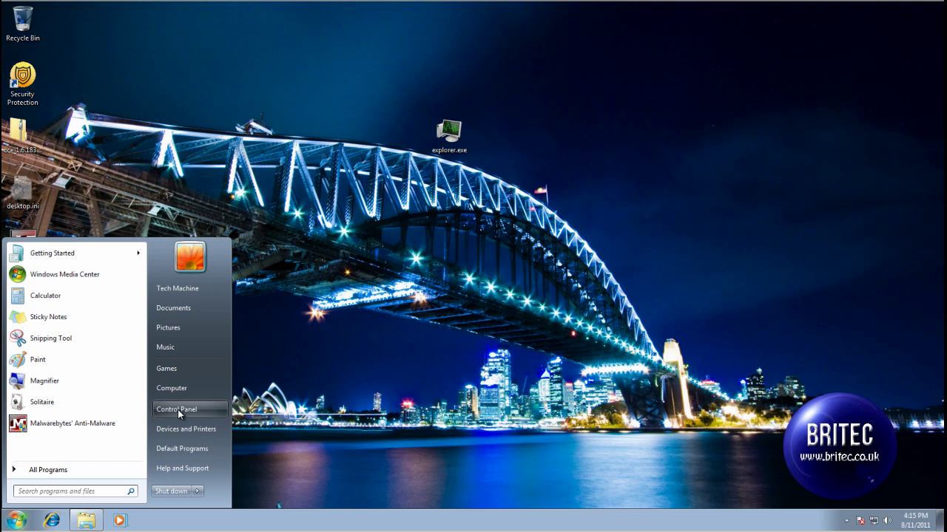
left_click(168, 389)
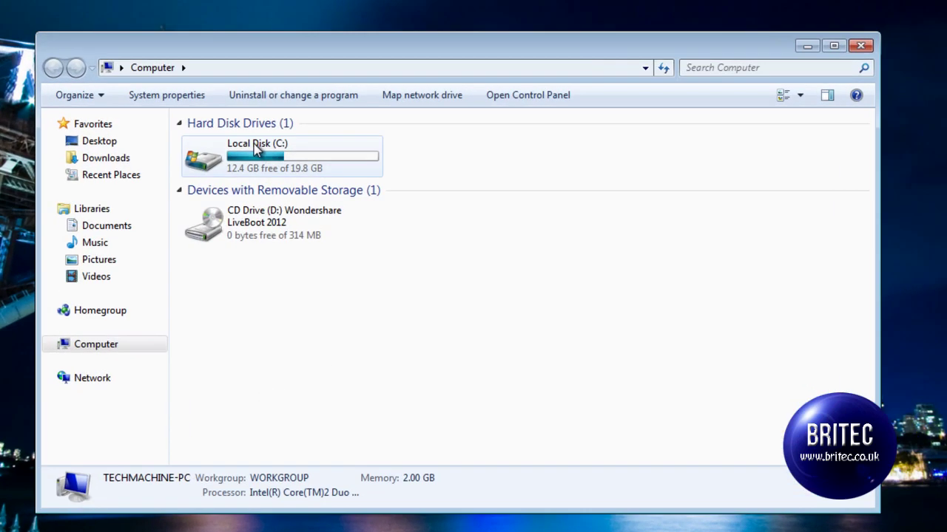
left_click(646, 68)
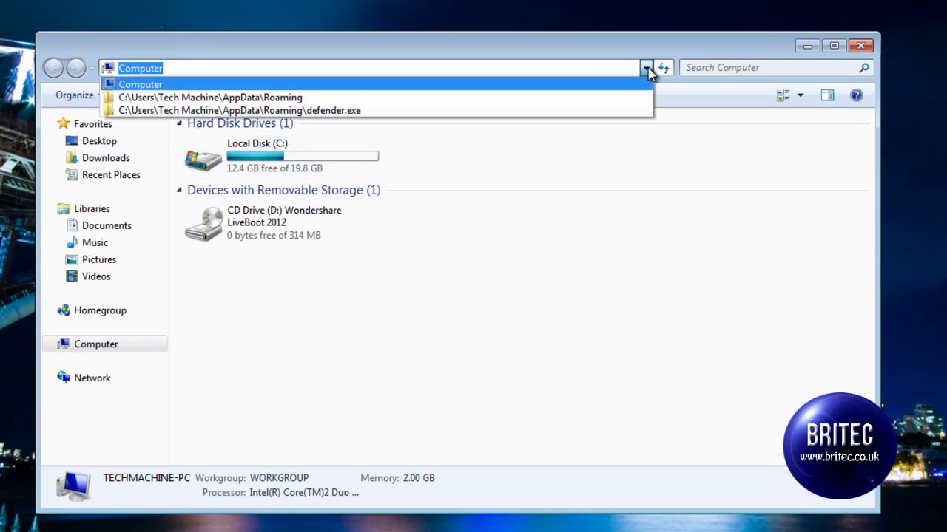
left_click(615, 95)
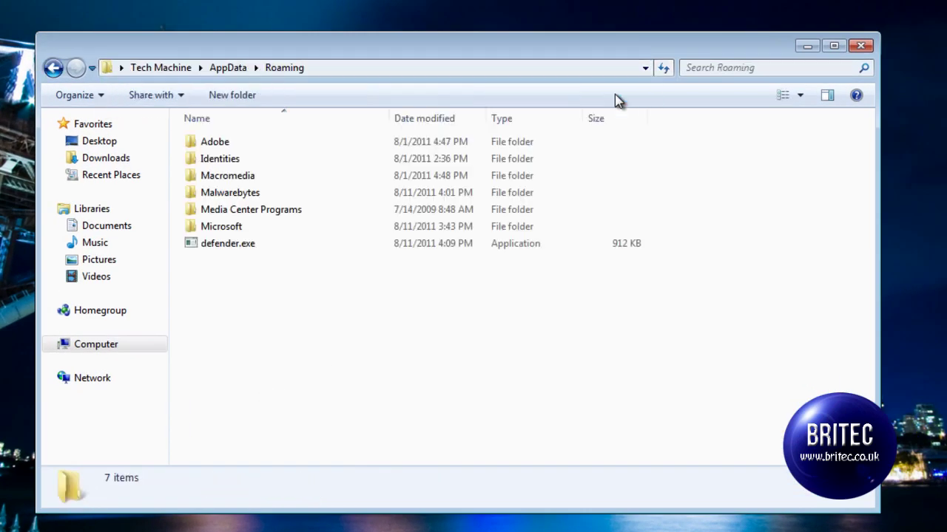
left_click(52, 67)
double_click(272, 172)
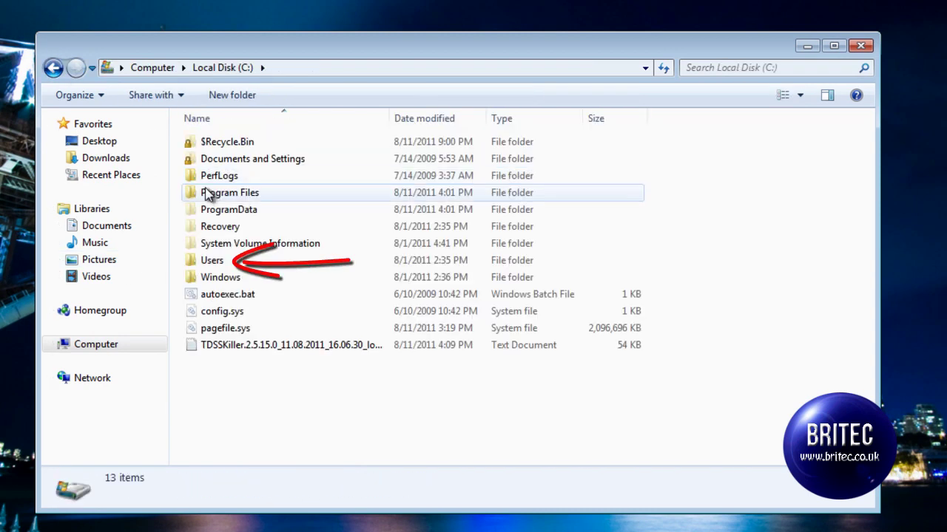
left_click(224, 263)
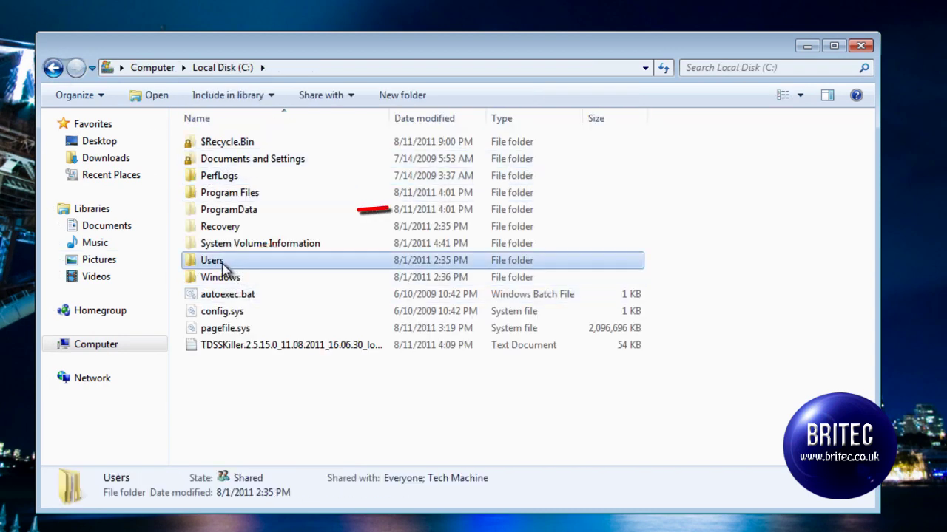
double_click(225, 263)
double_click(220, 210)
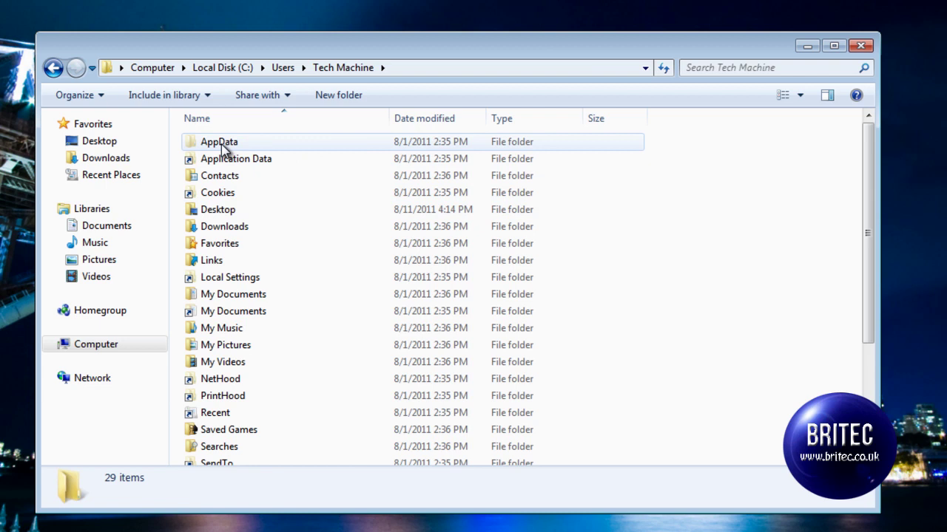
double_click(219, 148)
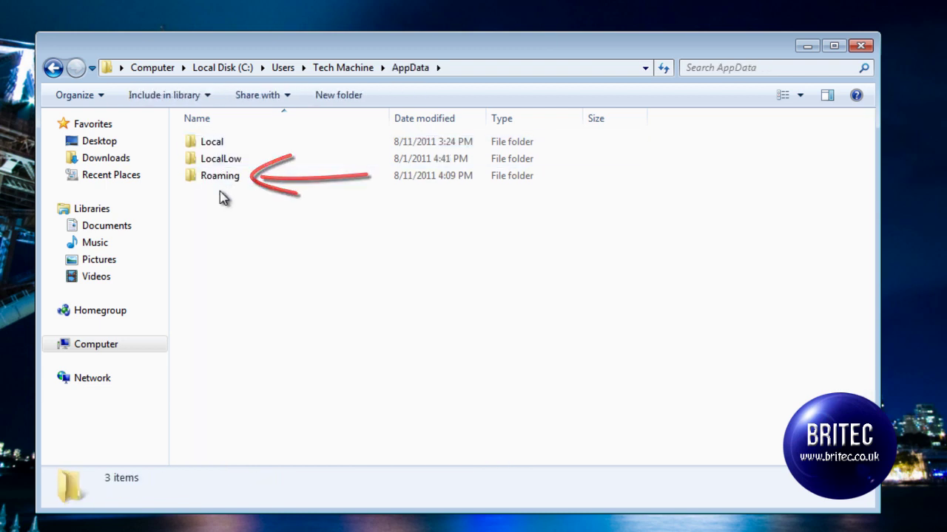
left_click(221, 178)
double_click(221, 176)
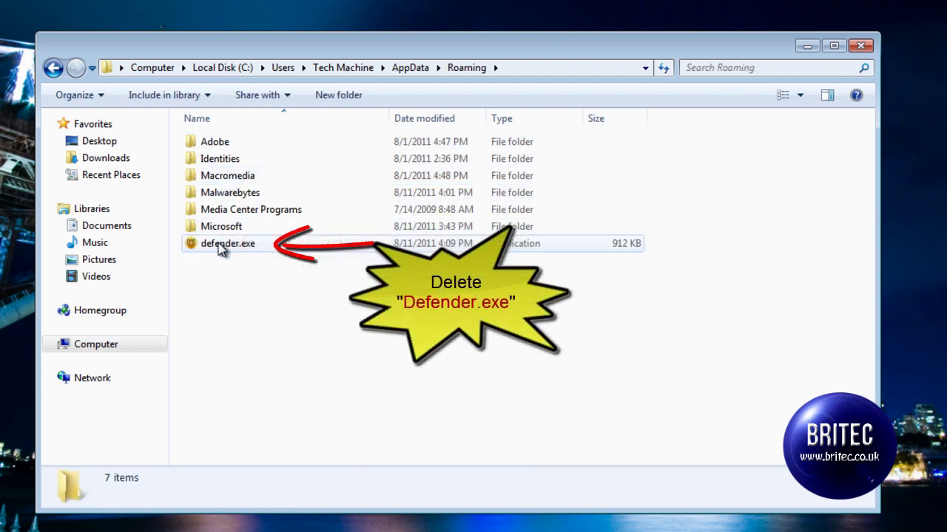
- Delete defender.exe from the Roaming folder to the Recycle Bin
left_click(219, 248)
right_click(219, 249)
left_click(247, 507)
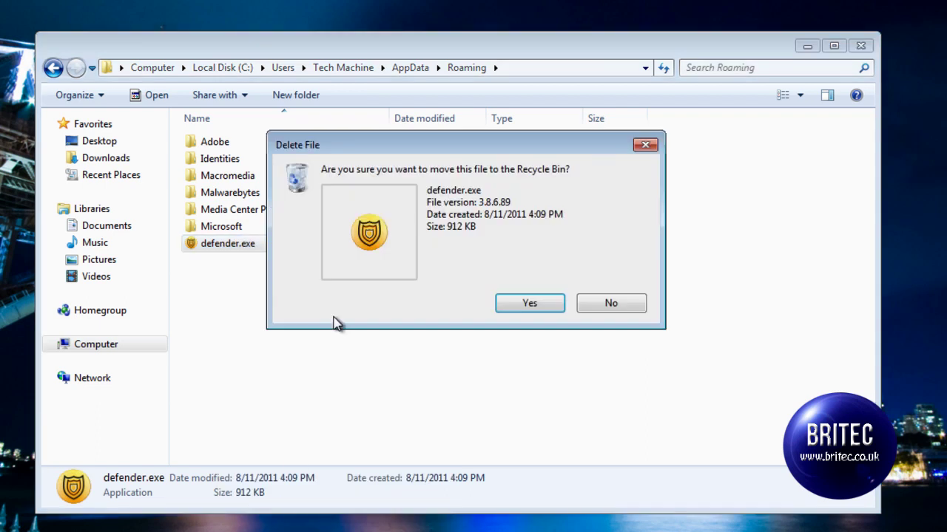
left_click(530, 303)
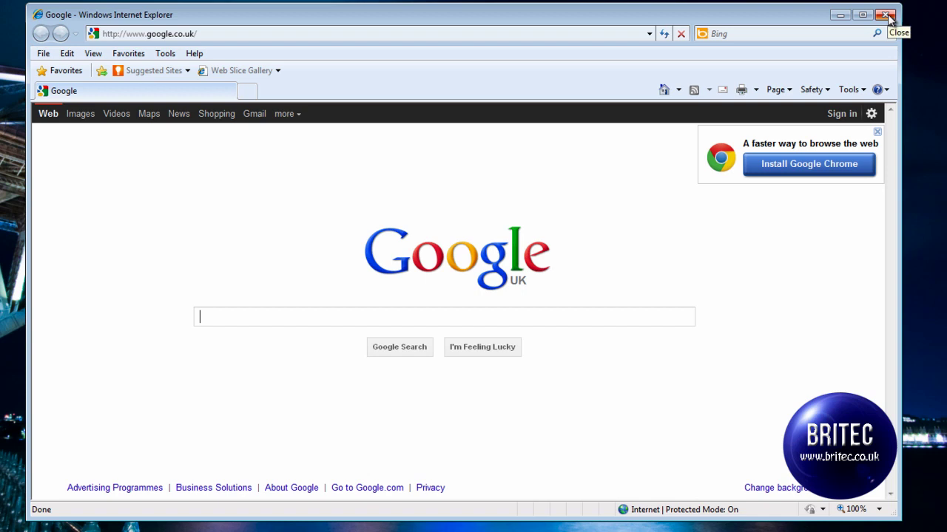
- Search 'tdss', open Kaspersky's TDSS removal article, and run the TDSSKiller.exe download
type("t")
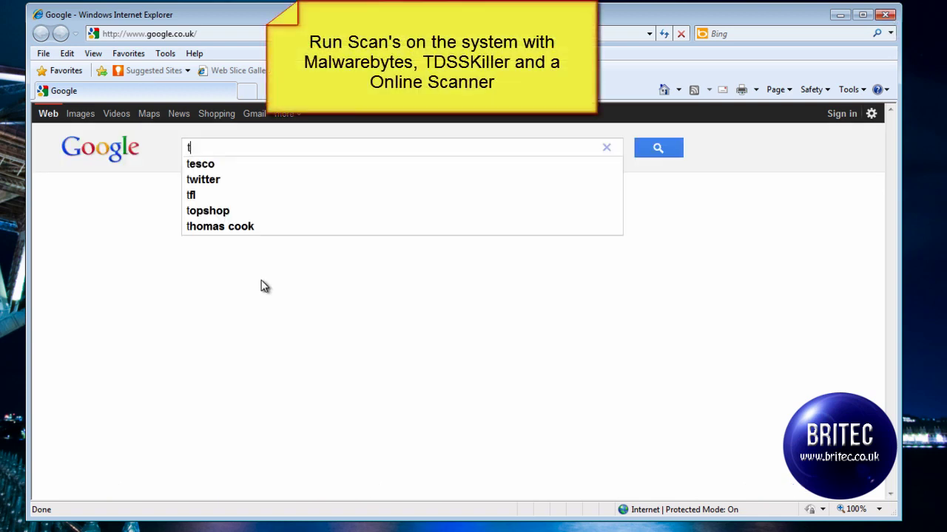
type("dss")
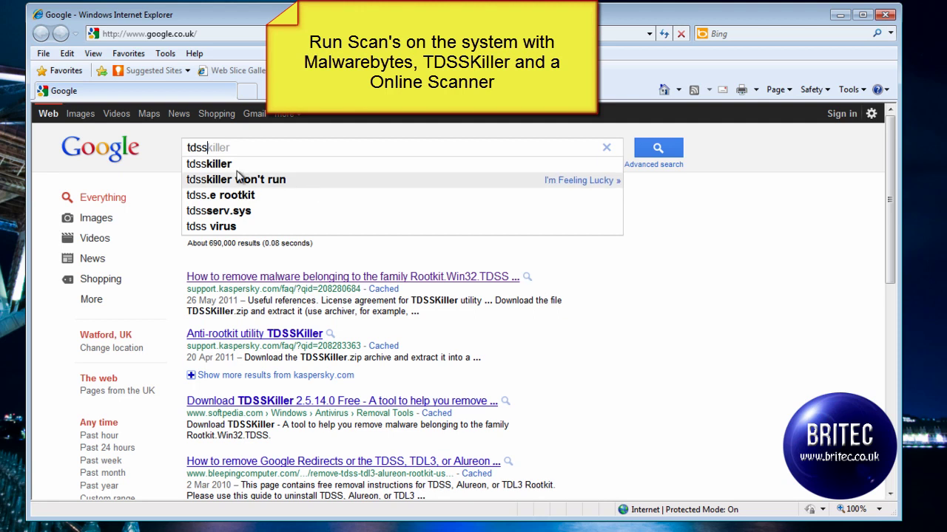
left_click(297, 277)
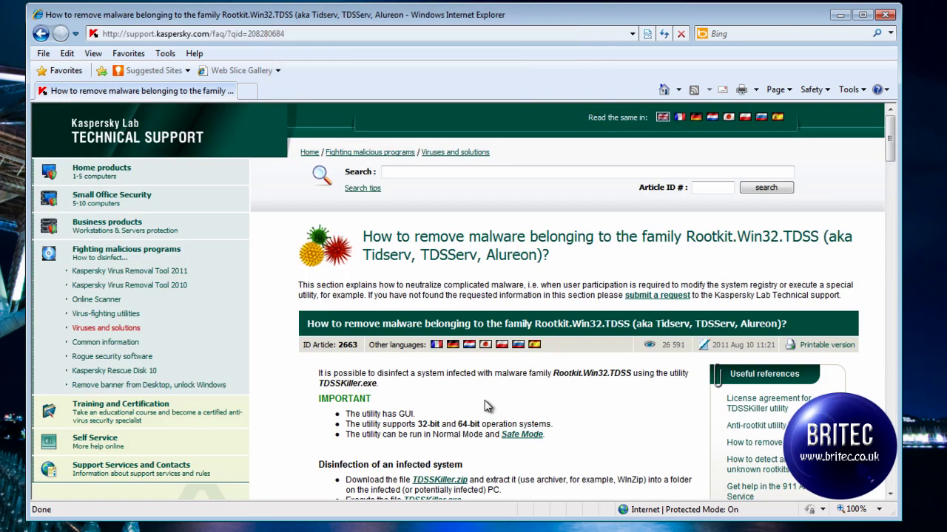
scroll(489, 407, "down", 3)
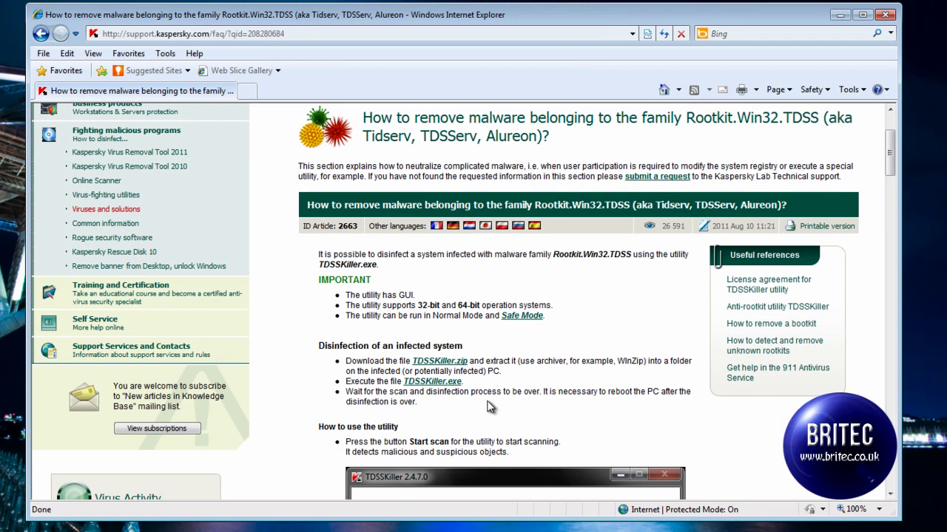
left_click(443, 383)
left_click(414, 250)
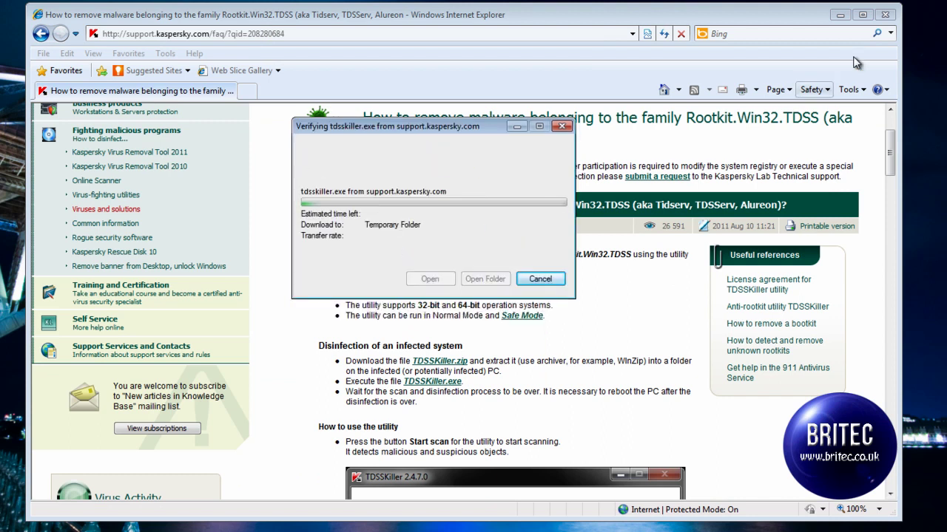
- Close Internet Explorer, approve the permission prompts, and start the TDSSKiller rootkit scan
left_click(884, 14)
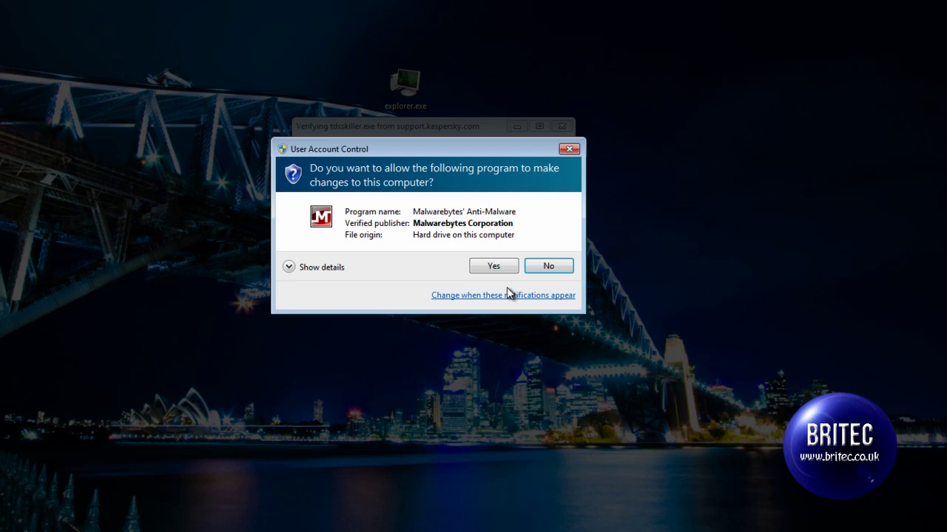
left_click(491, 262)
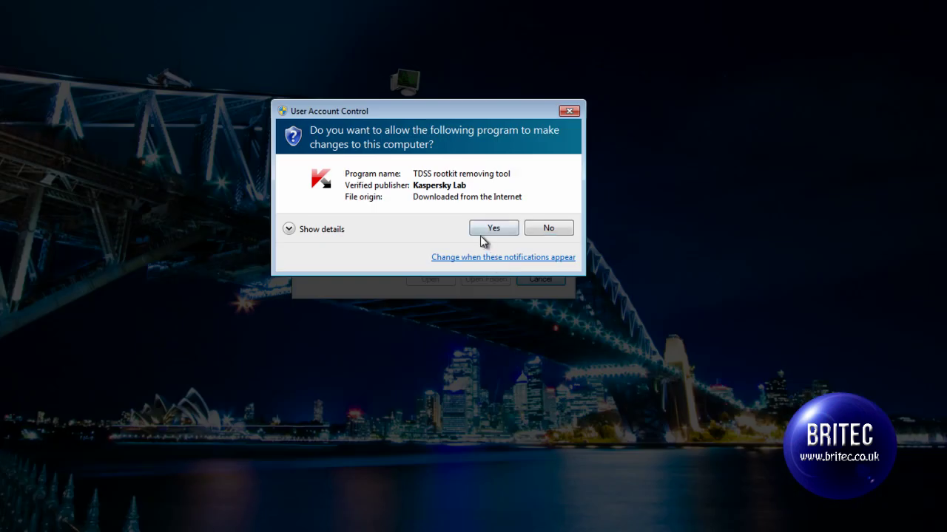
left_click(481, 234)
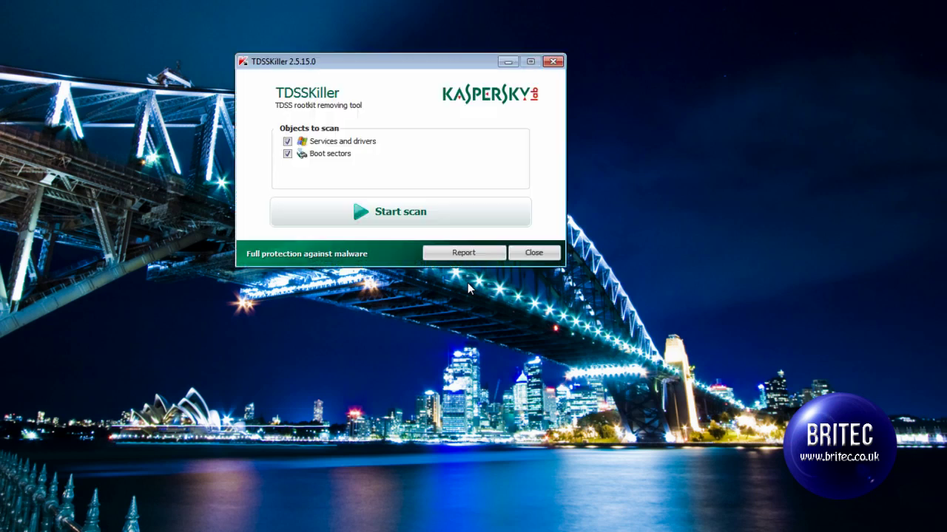
left_click(408, 213)
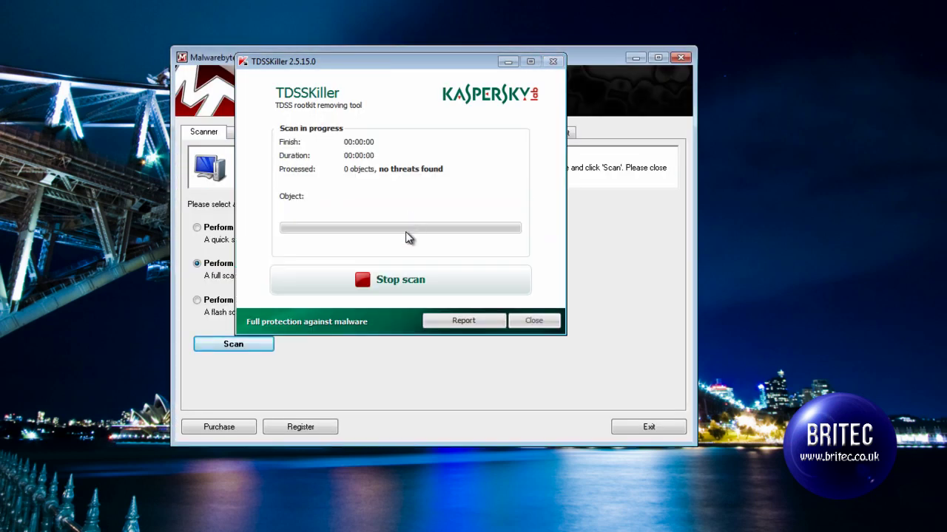
- Minimize TDSSKiller and confirm the Malwarebytes malware database is up to date
left_click(508, 63)
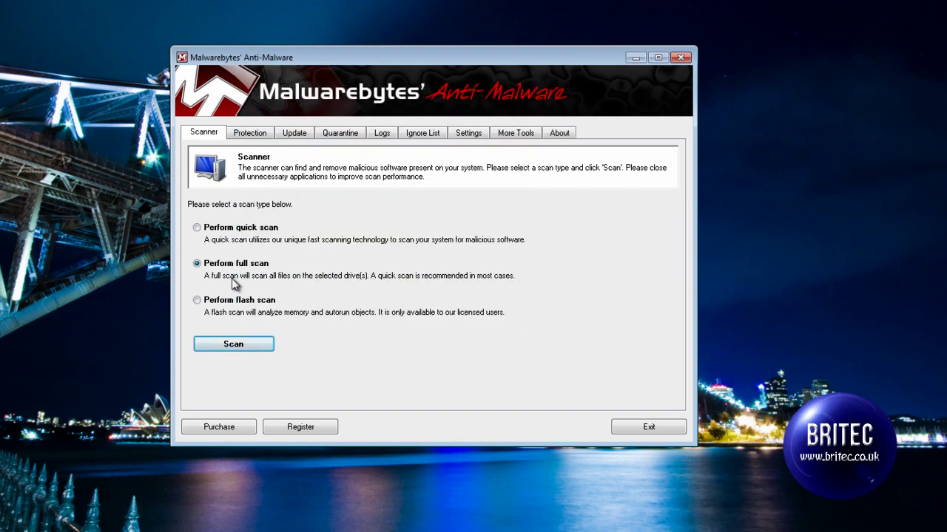
left_click(295, 136)
left_click(245, 269)
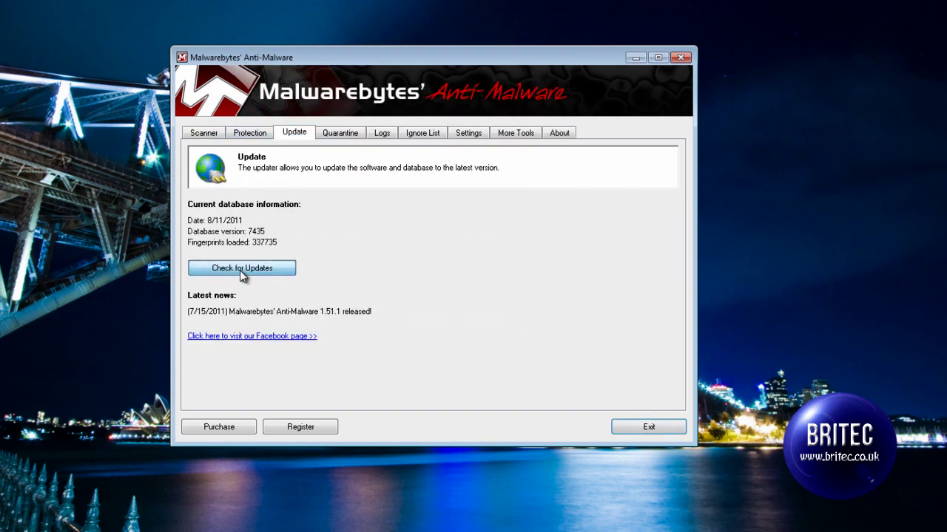
left_click(494, 288)
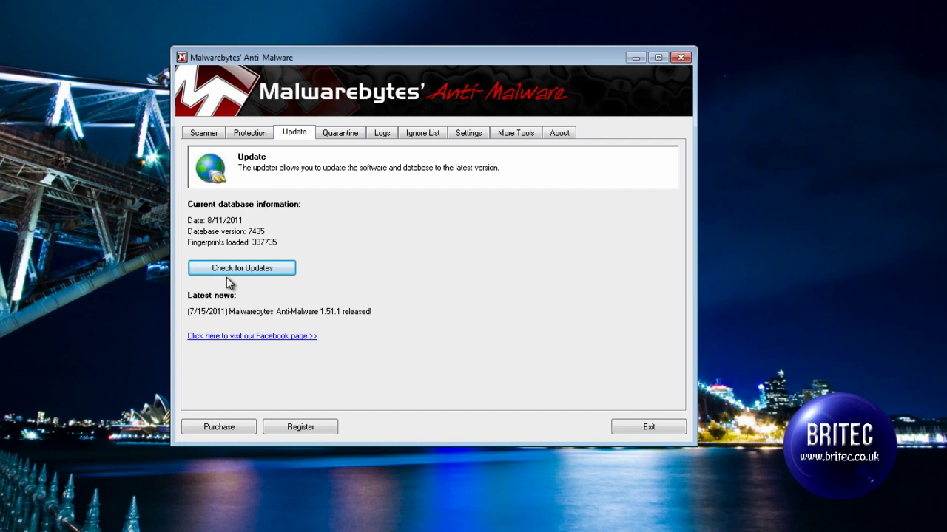
- Start a Malwarebytes full scan of drive C:\ and minimize the window
left_click(213, 133)
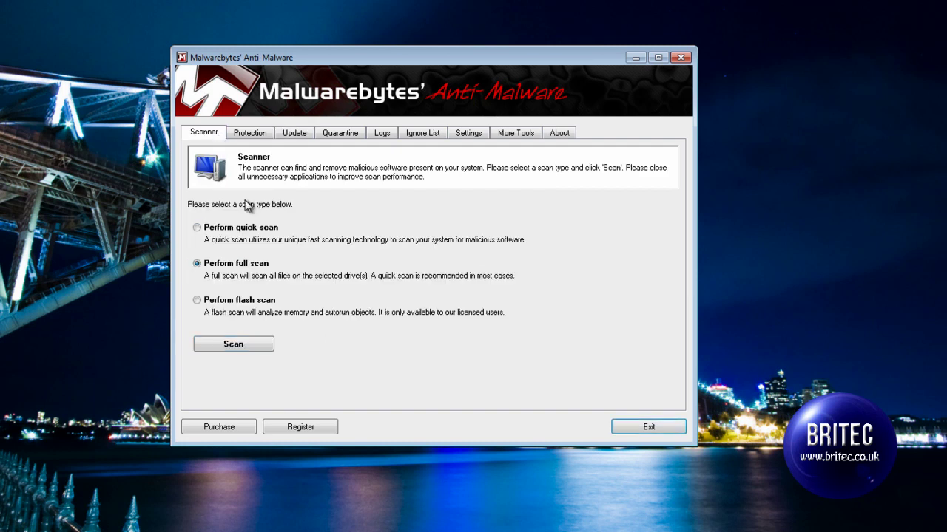
left_click(255, 349)
left_click(520, 338)
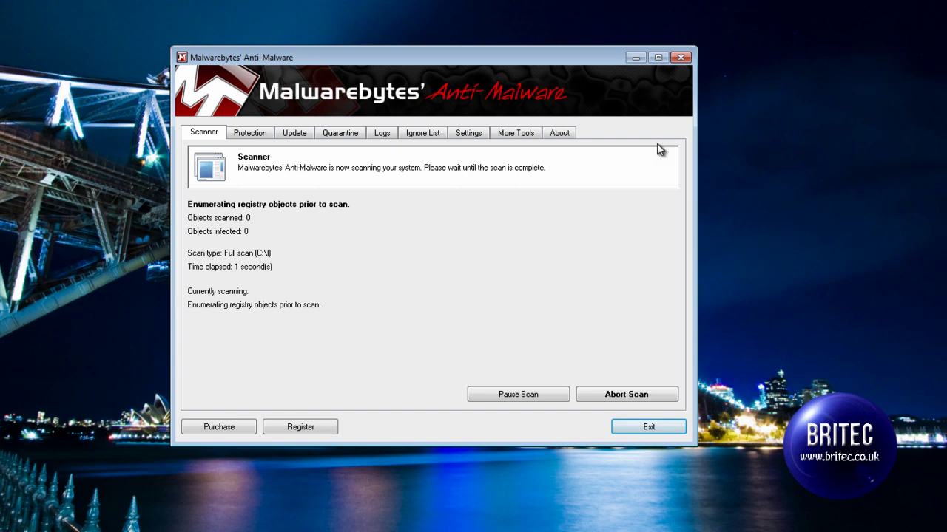
left_click(635, 58)
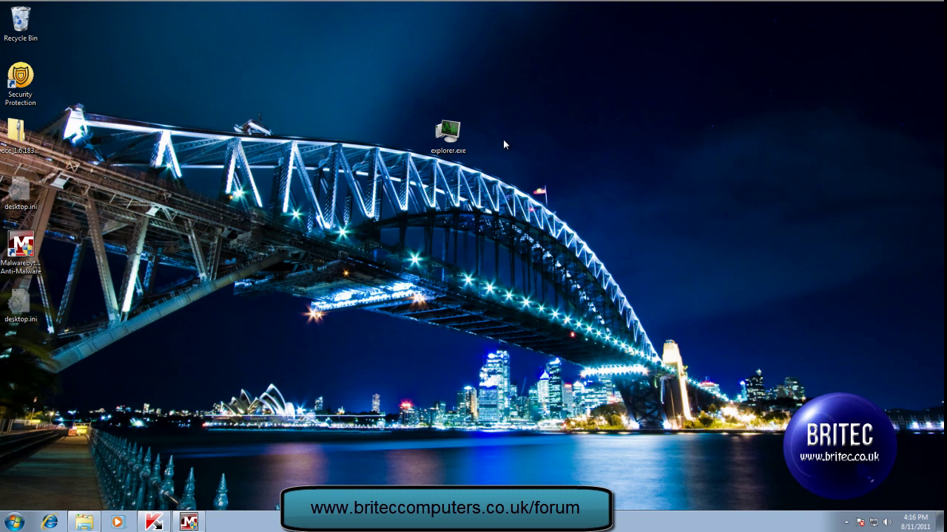
- Delete the explorer.exe copy from the desktop, confirming the prompt
right_click(453, 135)
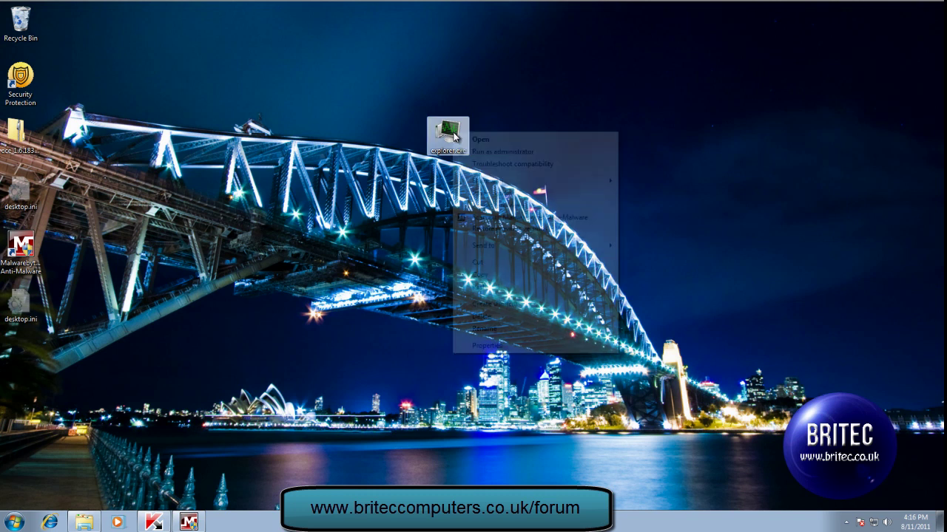
left_click(482, 317)
left_click(516, 310)
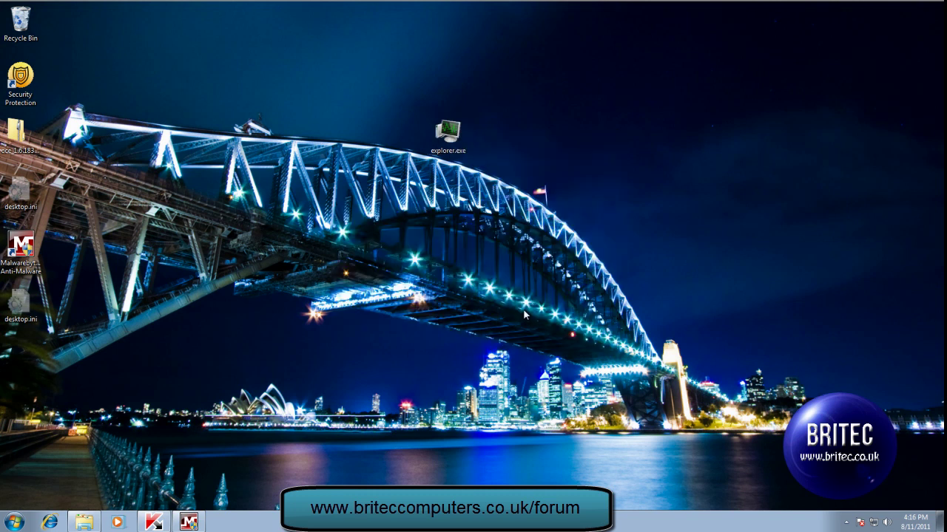